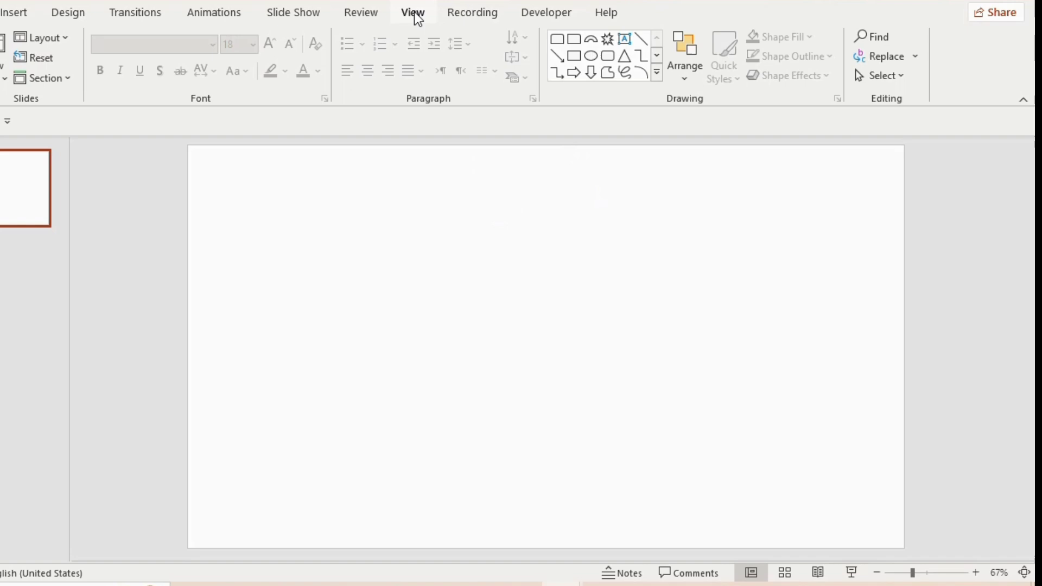
Show the slide guides and draw a rounded rectangle from the centre guide across the right half, adjusting its corner radius.
{"action": "left_click", "coordinate": [412, 14]}
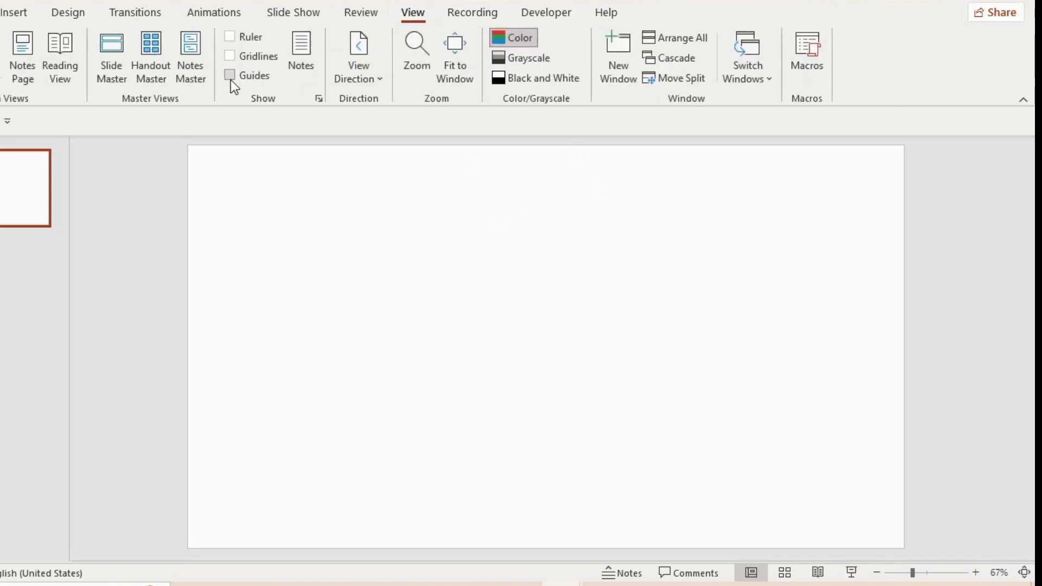
{"action": "left_click", "coordinate": [230, 76]}
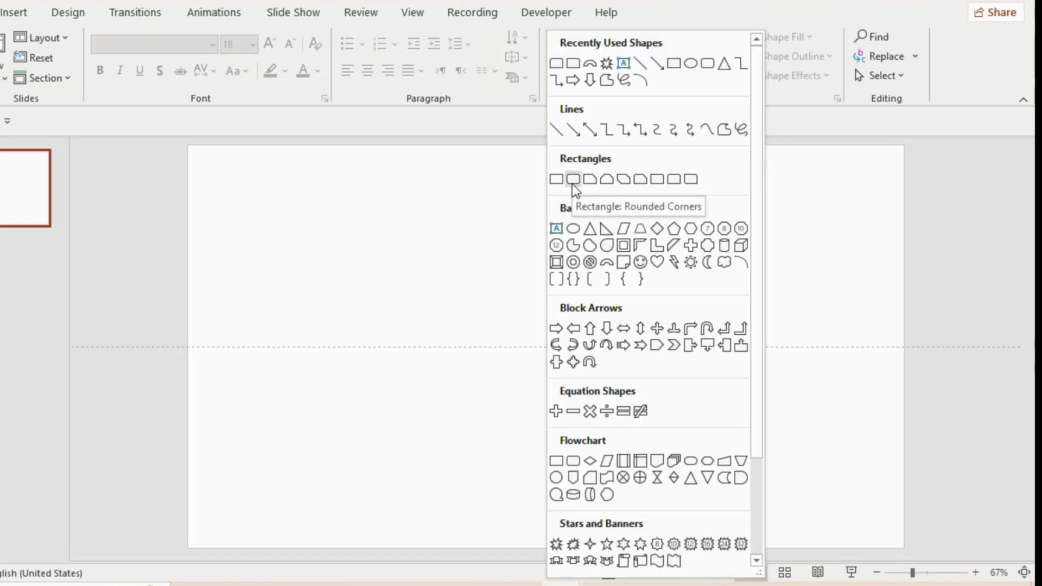
{"action": "left_click", "coordinate": [572, 184]}
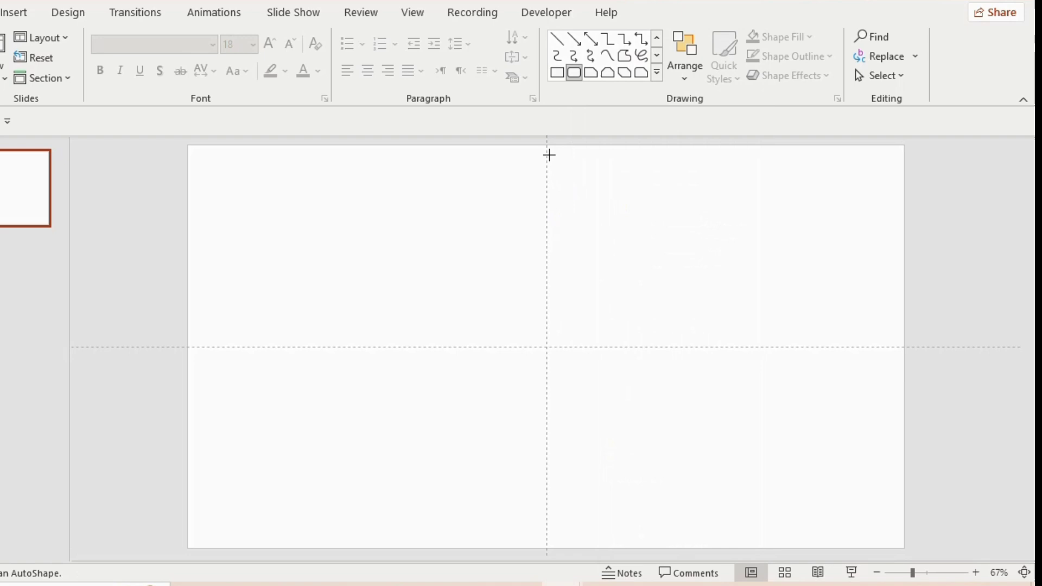
{"action": "left_click_drag", "start_coordinate": [549, 158], "coordinate": [872, 548]}
{"action": "left_click_drag", "start_coordinate": [601, 162], "coordinate": [574, 163]}
Fill the rounded rectangle Dark Red and remove its outline.
{"action": "right_click", "coordinate": [710, 342]}
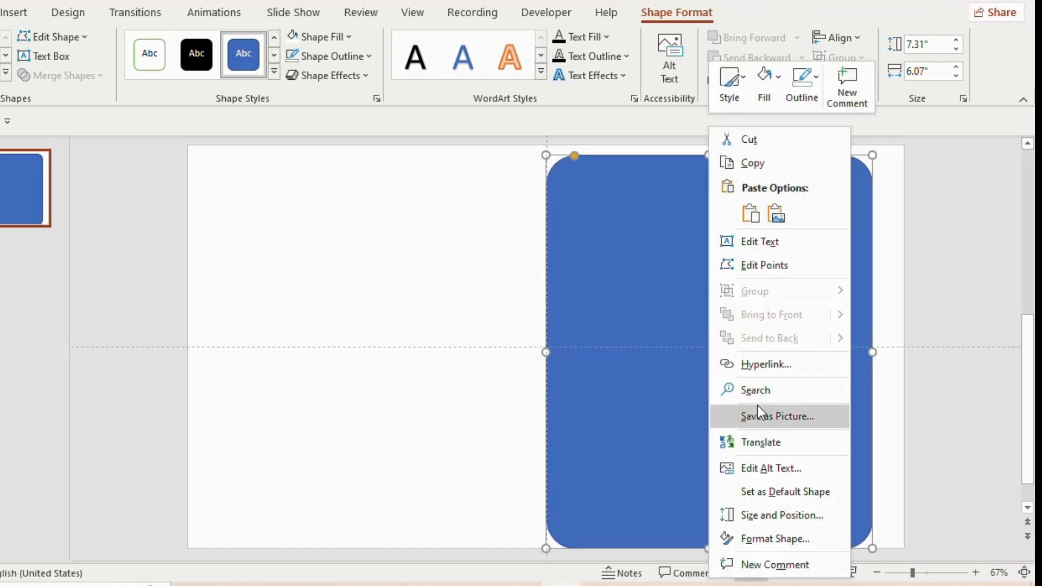
{"action": "left_click", "coordinate": [775, 539]}
{"action": "left_click", "coordinate": [821, 211]}
{"action": "left_click", "coordinate": [998, 397]}
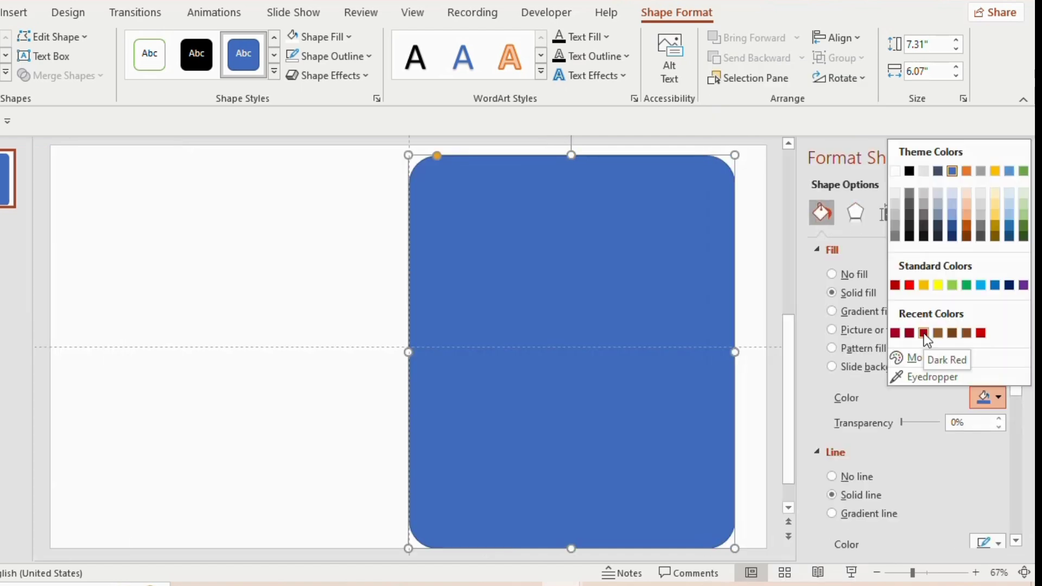
{"action": "left_click", "coordinate": [924, 333]}
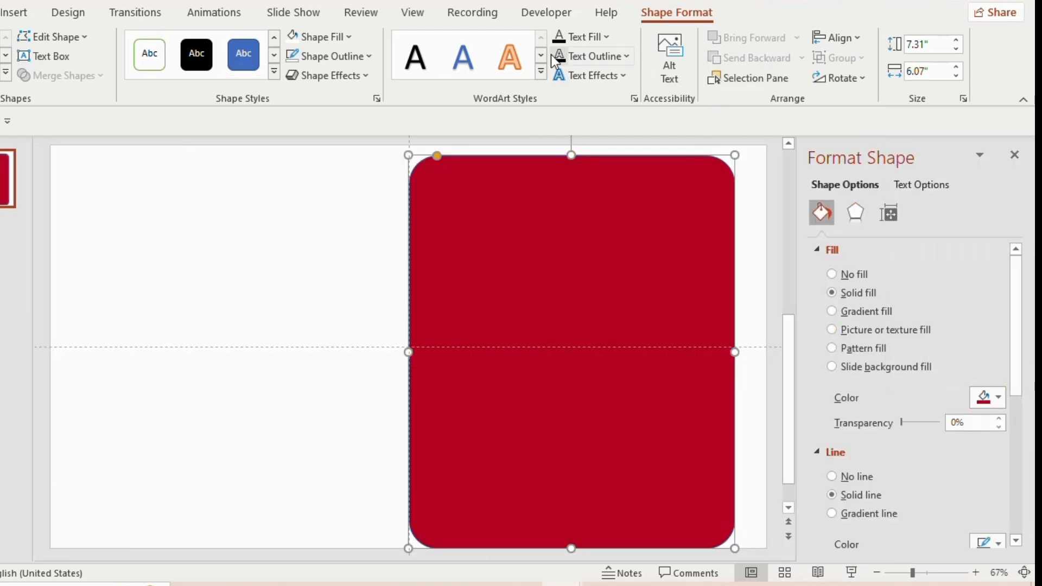
{"action": "left_click", "coordinate": [353, 56]}
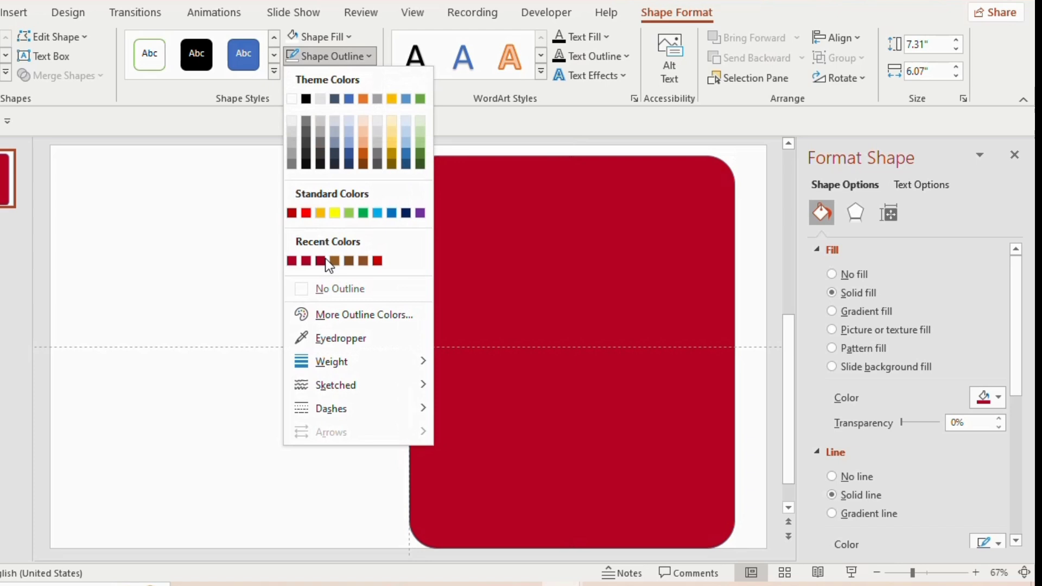
{"action": "left_click", "coordinate": [303, 290]}
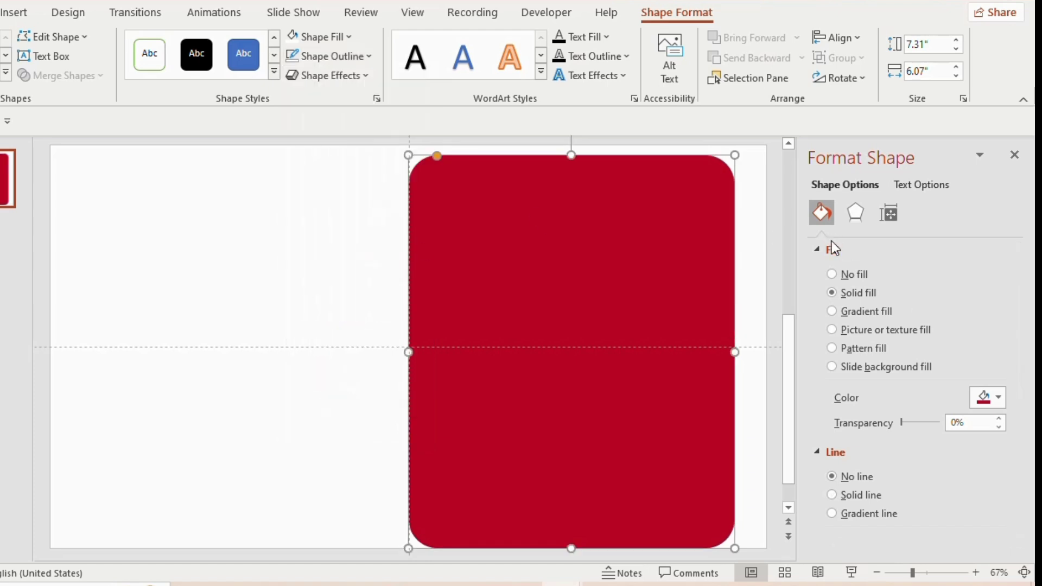
Give the rectangle an Inside: Top Right shadow with 13 pt distance.
{"action": "left_click", "coordinate": [856, 216]}
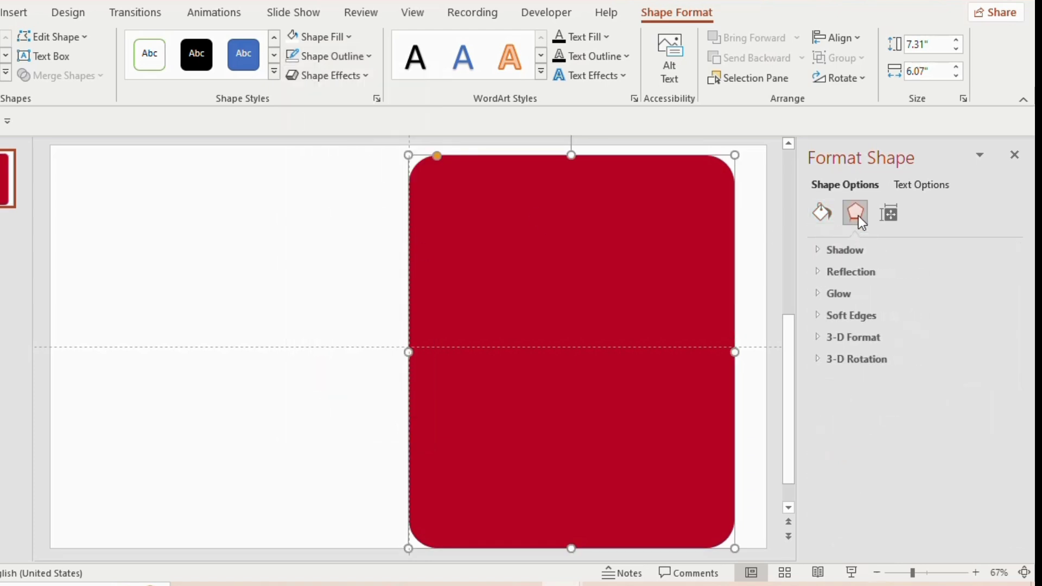
{"action": "left_click", "coordinate": [858, 249]}
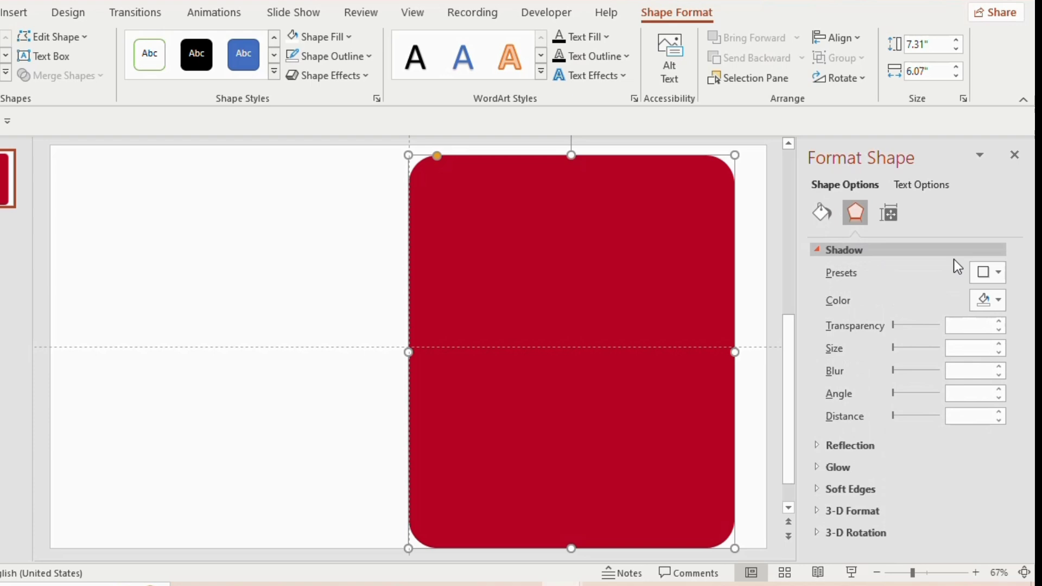
{"action": "left_click", "coordinate": [999, 273]}
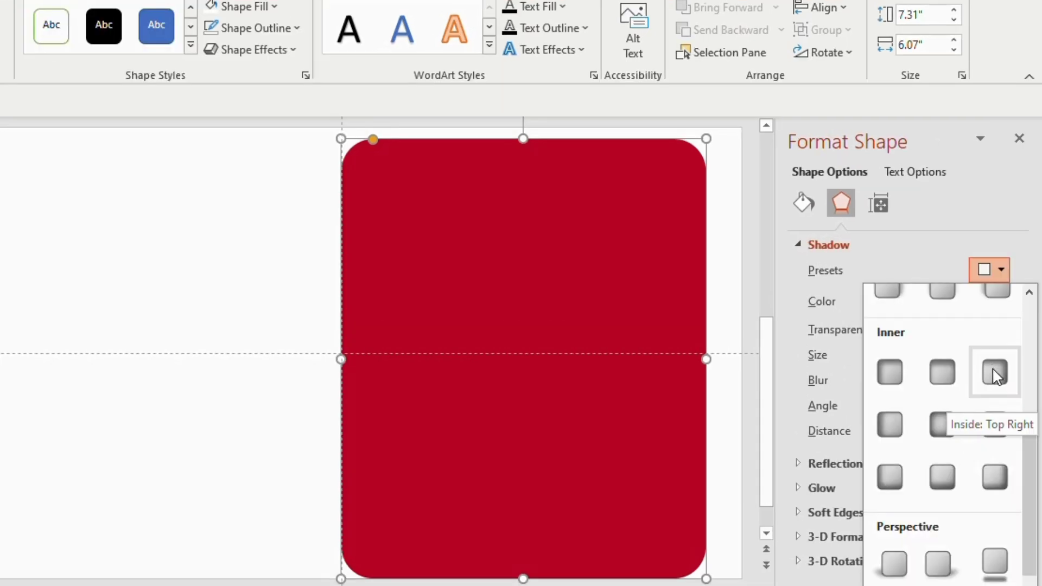
{"action": "left_click", "coordinate": [993, 373]}
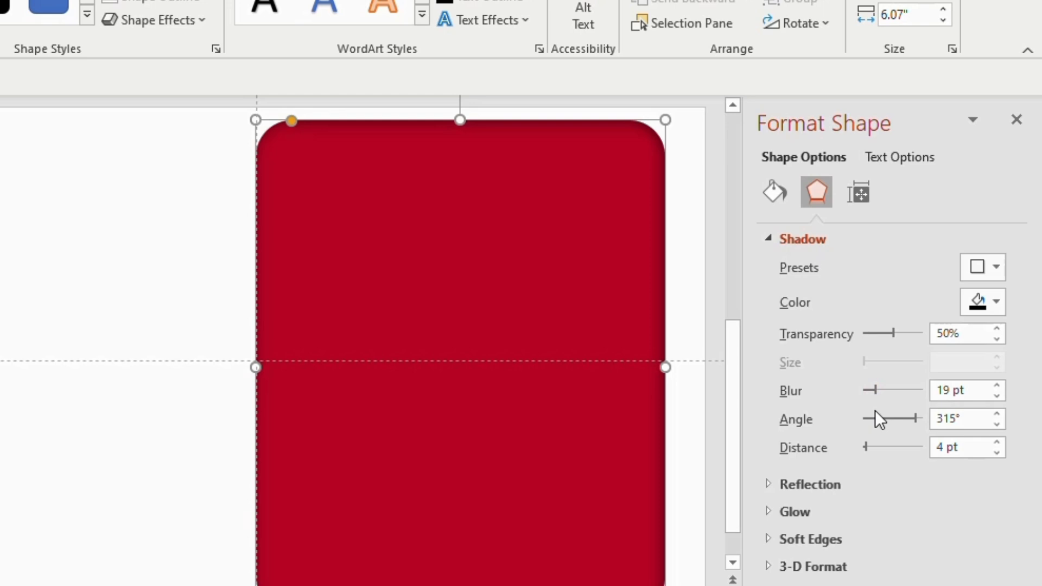
{"action": "left_click_drag", "start_coordinate": [871, 444], "coordinate": [869, 447]}
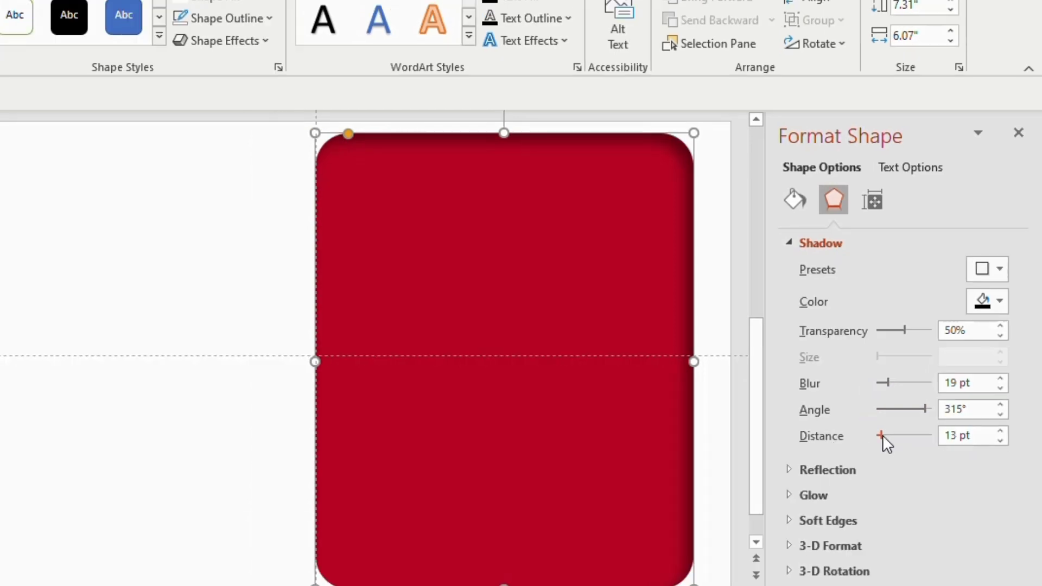
{"action": "left_click", "coordinate": [834, 571]}
{"action": "left_click_drag", "start_coordinate": [1021, 446], "coordinate": [1036, 585]}
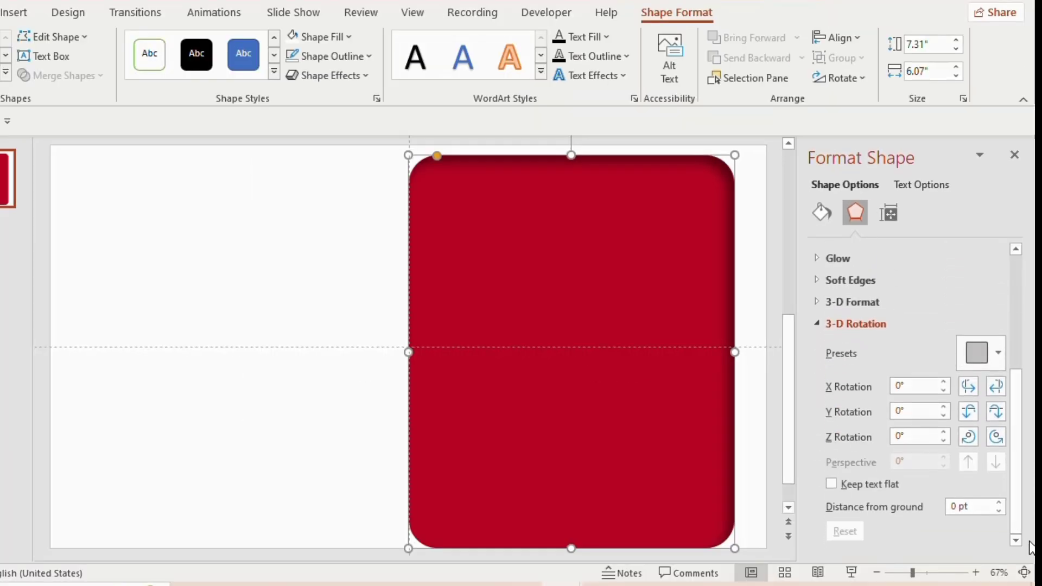
{"action": "left_click", "coordinate": [998, 354]}
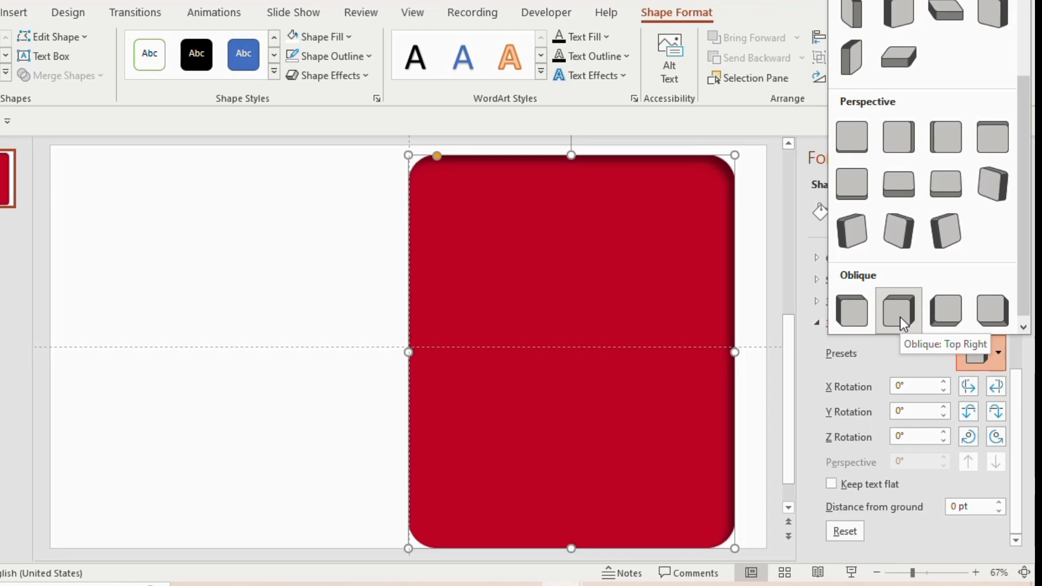
Apply an Oblique 3-D rotation and place a horizontally mirrored copy of the cover on the left.
{"action": "left_click", "coordinate": [992, 310]}
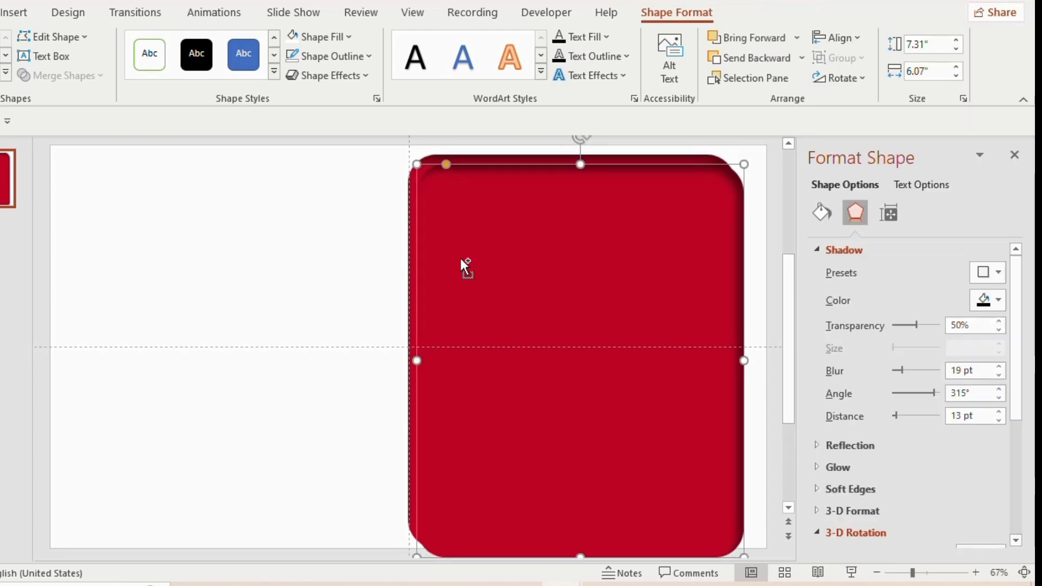
{"action": "left_click_drag", "start_coordinate": [472, 272], "coordinate": [197, 261]}
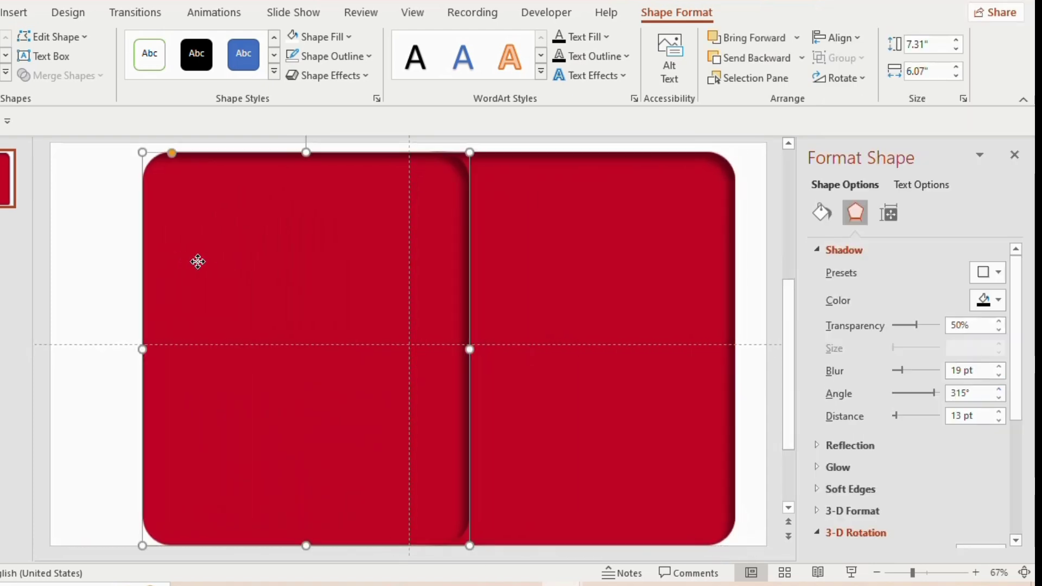
{"action": "left_click", "coordinate": [841, 80]}
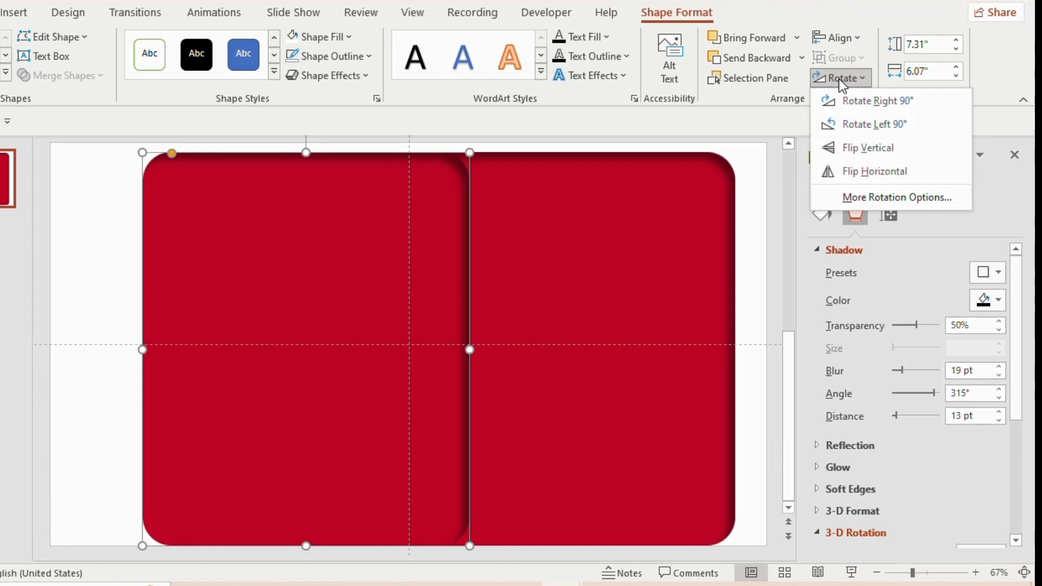
{"action": "left_click", "coordinate": [868, 172]}
{"action": "left_click_drag", "start_coordinate": [296, 251], "coordinate": [233, 256]}
Add a smaller white page inside each cover, mirroring the left page horizontally.
{"action": "left_click", "coordinate": [467, 259]}
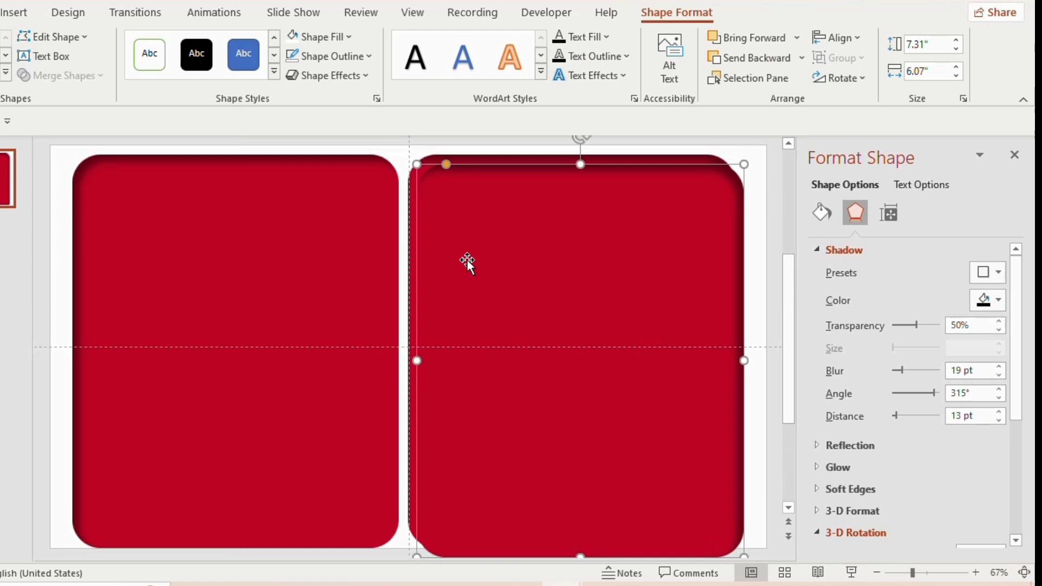
{"action": "left_click", "coordinate": [349, 37]}
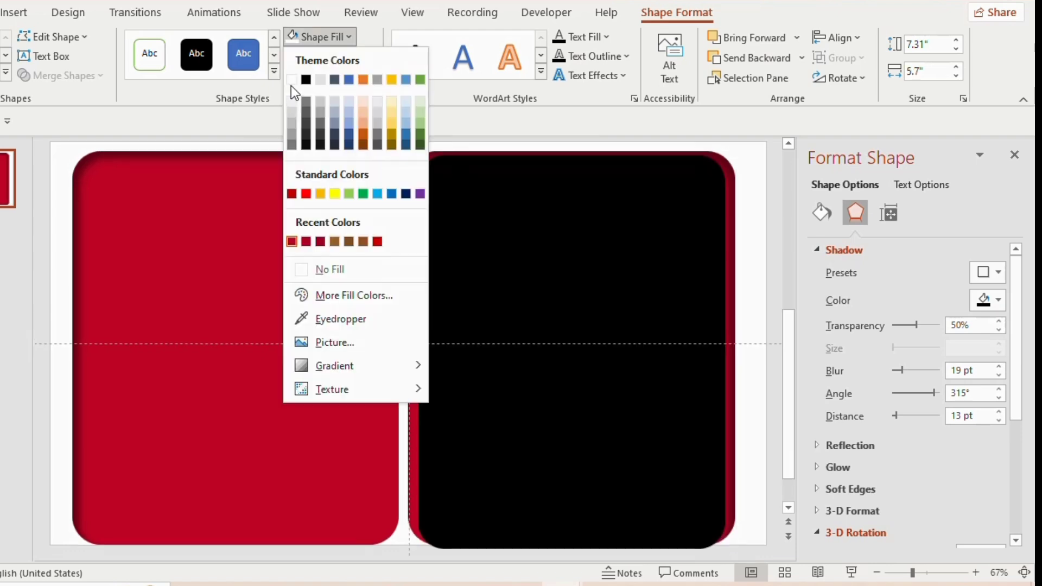
{"action": "left_click", "coordinate": [292, 81]}
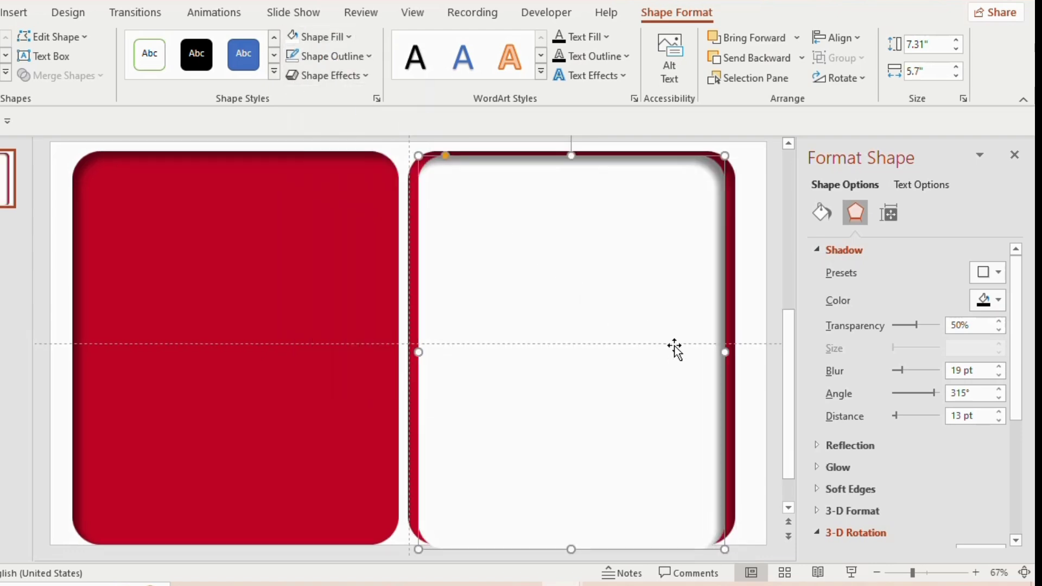
{"action": "left_click_drag", "start_coordinate": [675, 349], "coordinate": [560, 262]}
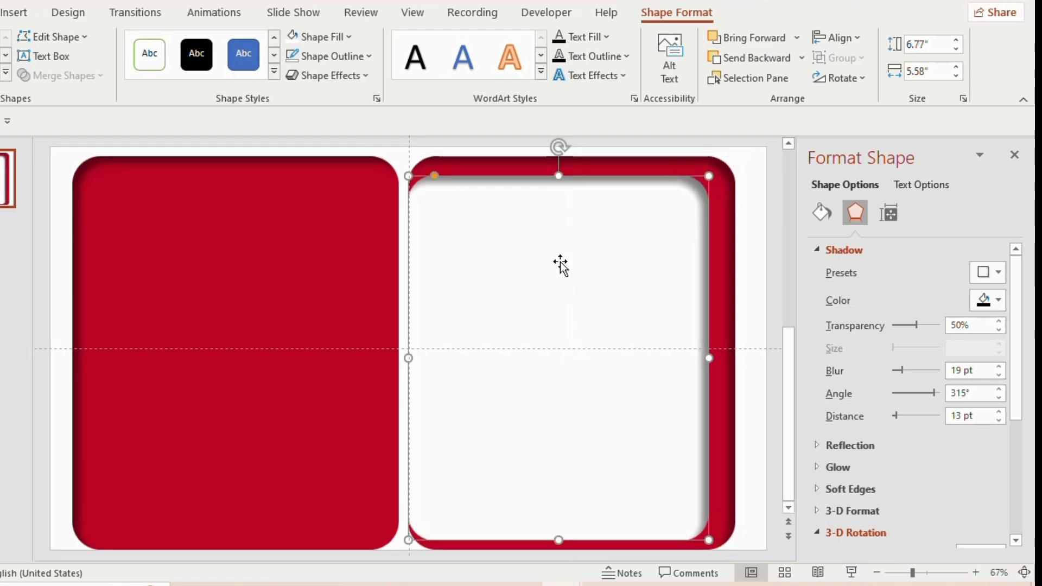
{"action": "key", "text": "Down"}
{"action": "key", "text": "Down"}
{"action": "key", "text": "Down"}
{"action": "key", "text": "Down"}
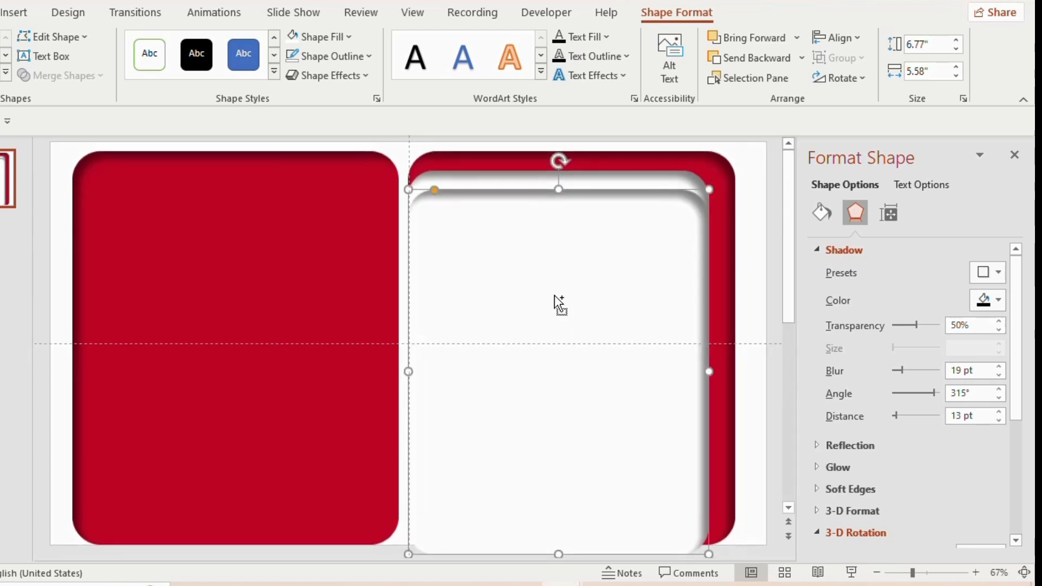
{"action": "left_click_drag", "start_coordinate": [555, 298], "coordinate": [227, 277]}
{"action": "left_click", "coordinate": [852, 77]}
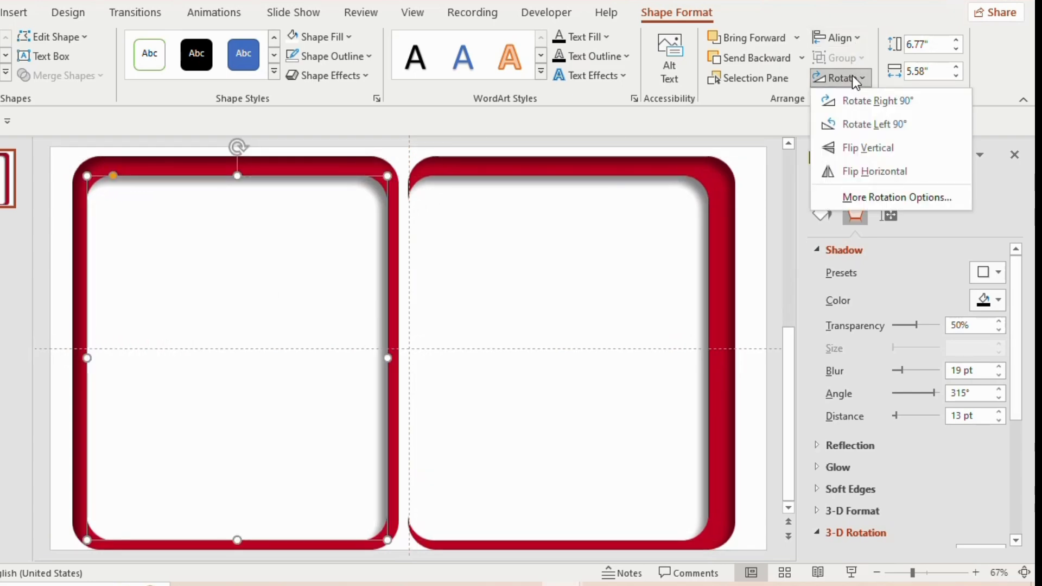
{"action": "left_click", "coordinate": [870, 174]}
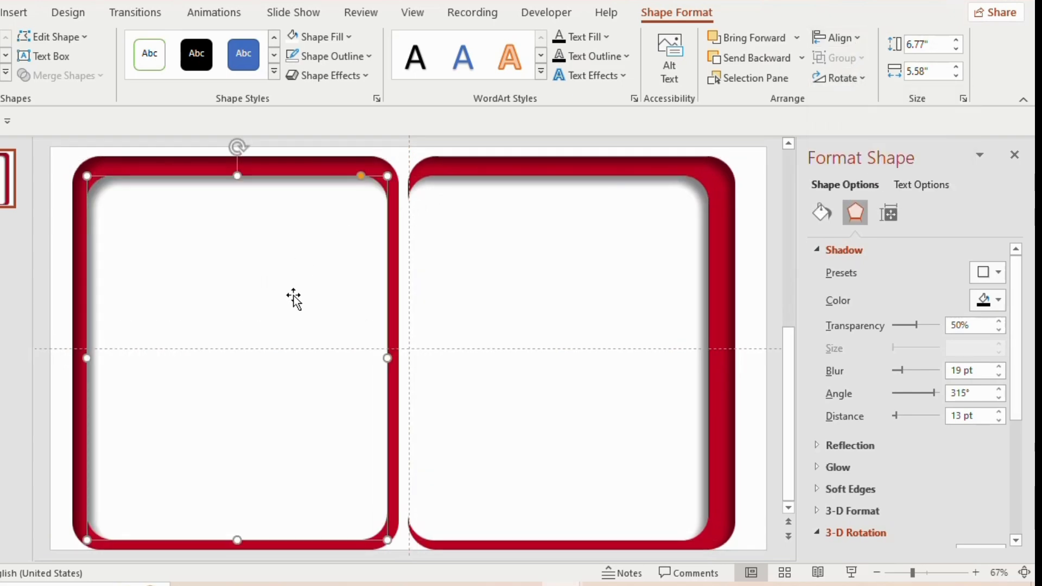
{"action": "key", "text": "Escape"}
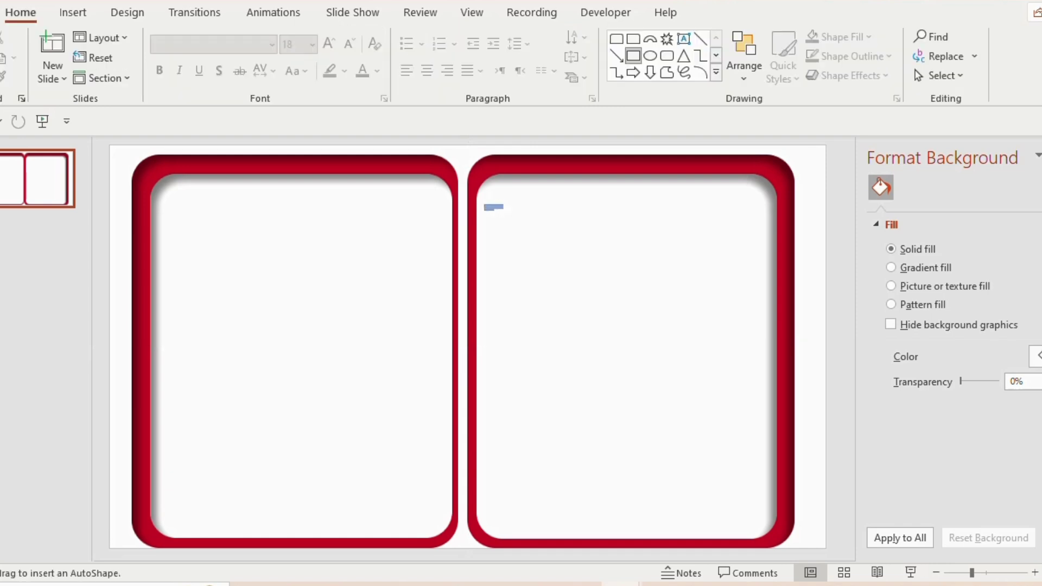
Draw a small outline-free tab at the right page's top inner edge, eyedropping the cover's red.
{"action": "left_click_drag", "start_coordinate": [508, 212], "coordinate": [510, 213]}
{"action": "left_click", "coordinate": [386, 56]}
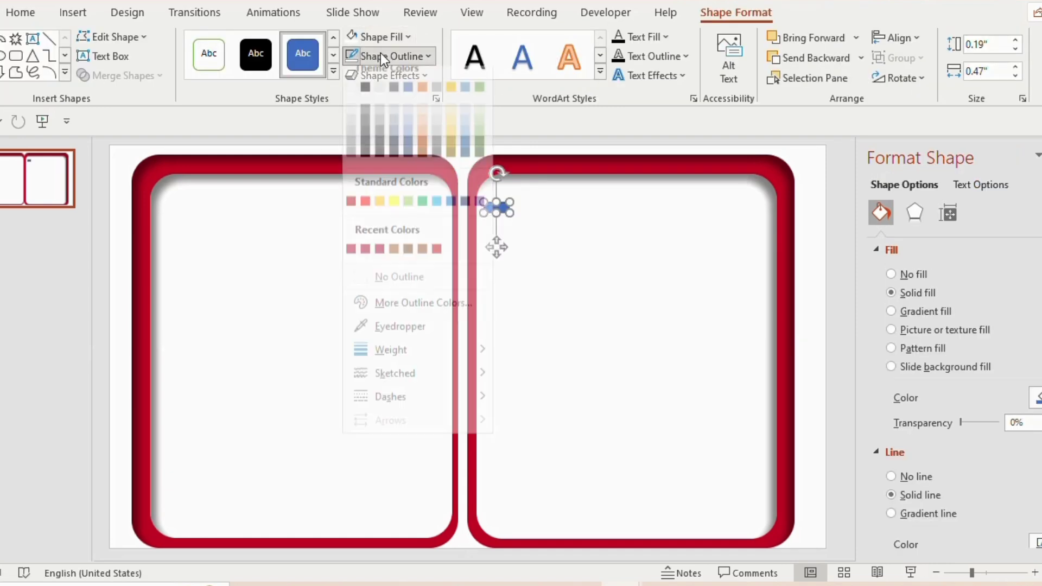
{"action": "left_click", "coordinate": [366, 285]}
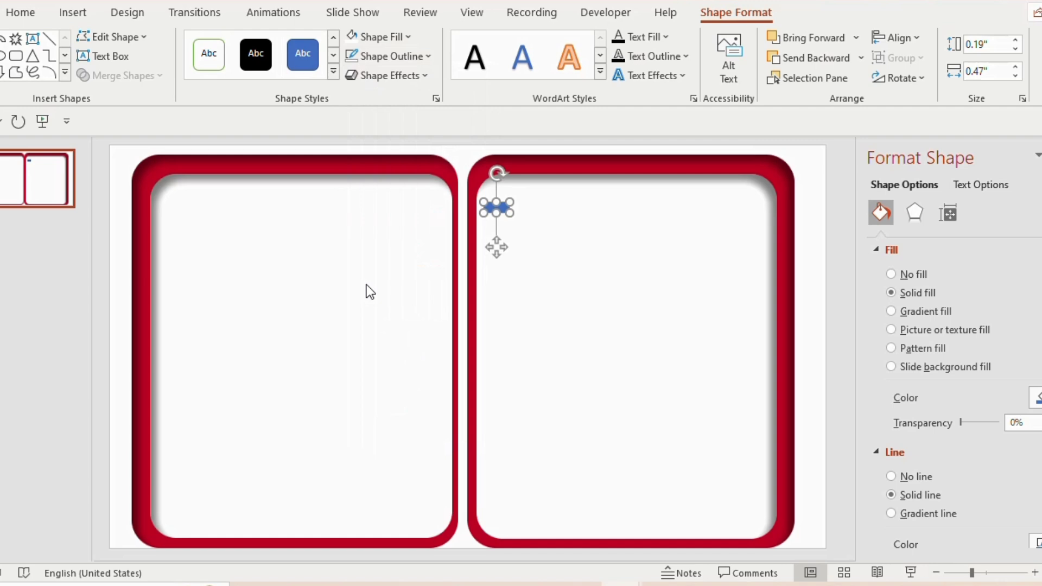
{"action": "left_click", "coordinate": [407, 39]}
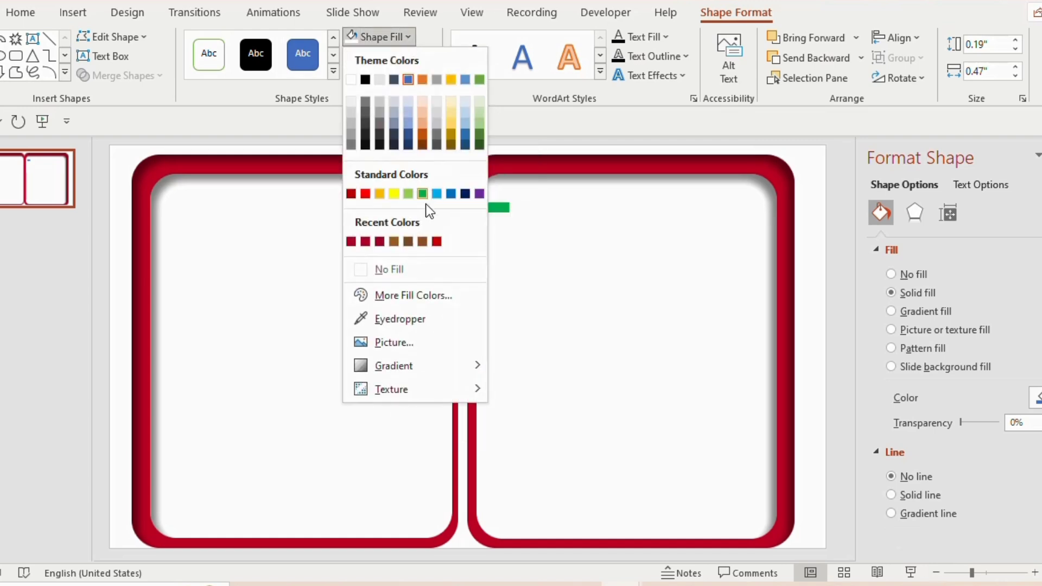
{"action": "left_click", "coordinate": [401, 321]}
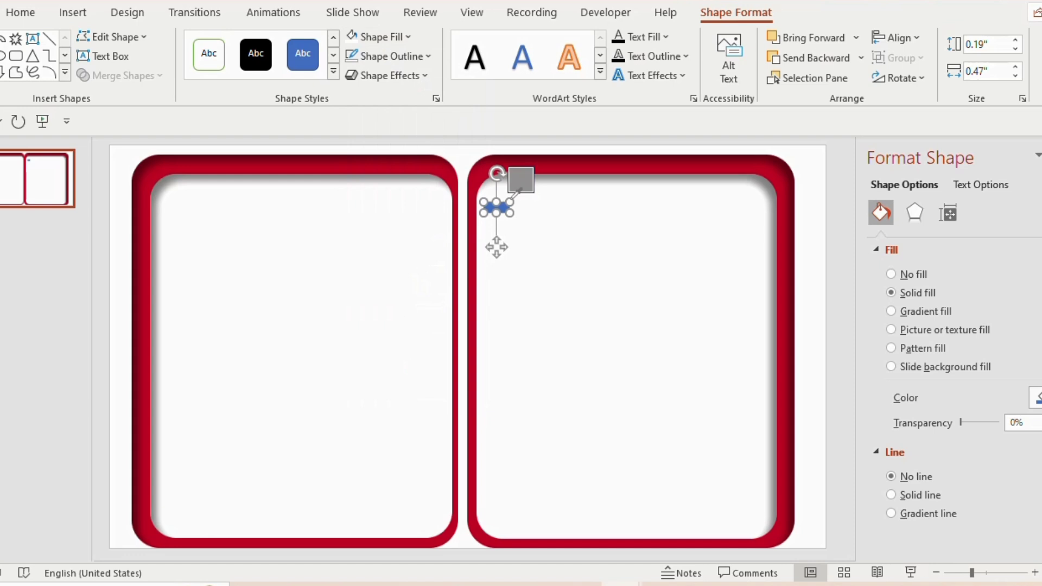
{"action": "left_click", "coordinate": [520, 170]}
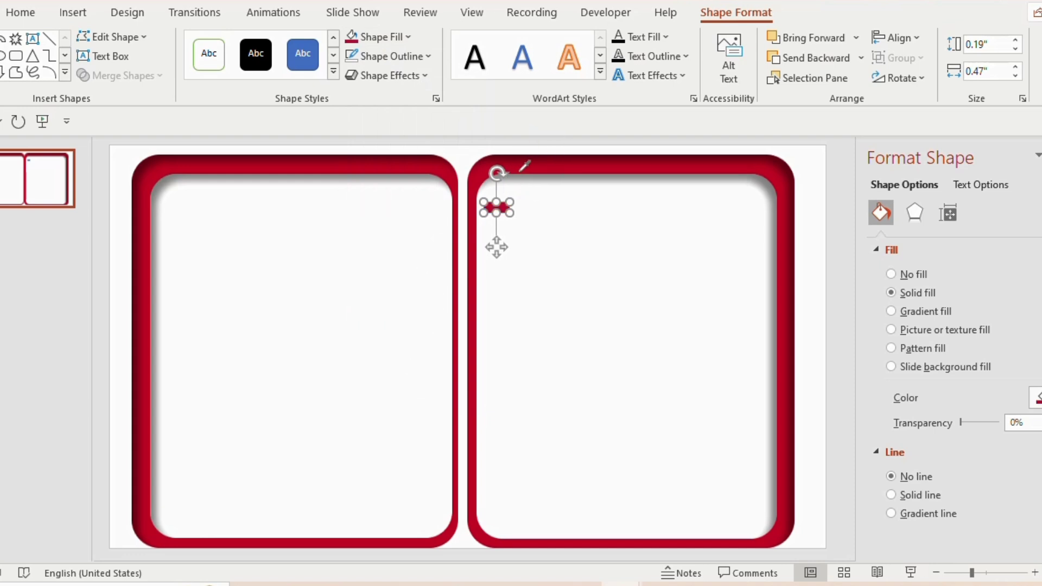
{"action": "left_click", "coordinate": [525, 234]}
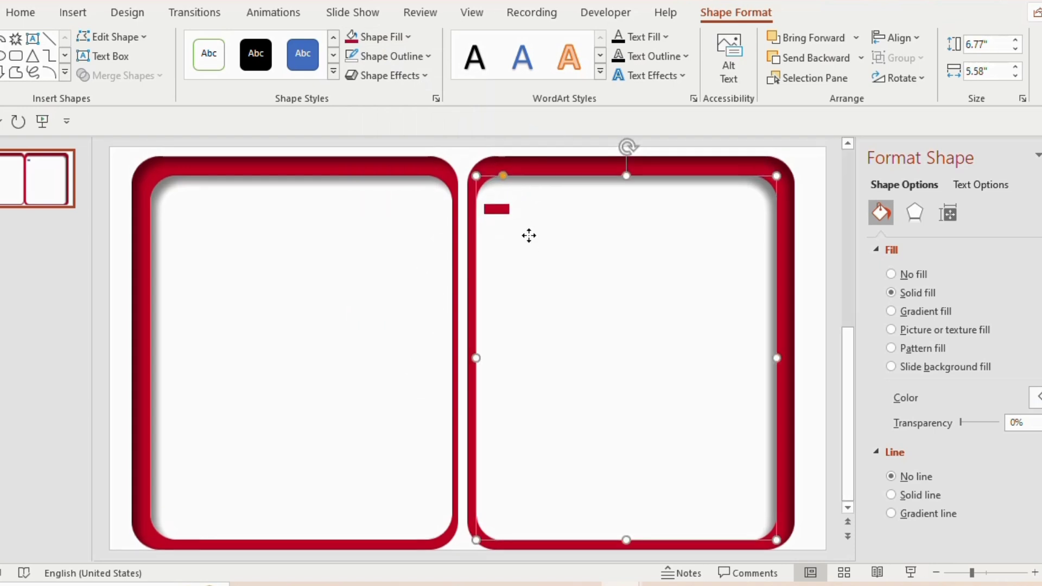
{"action": "left_click", "coordinate": [498, 210]}
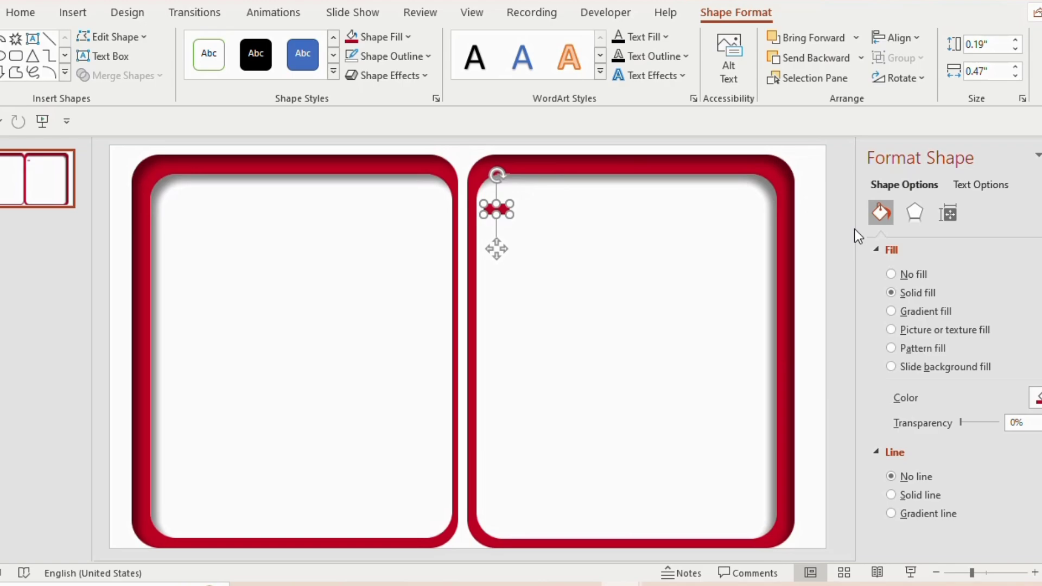
Give the tab an Inside: Top shadow and copy it onto the left page.
{"action": "left_click", "coordinate": [915, 213]}
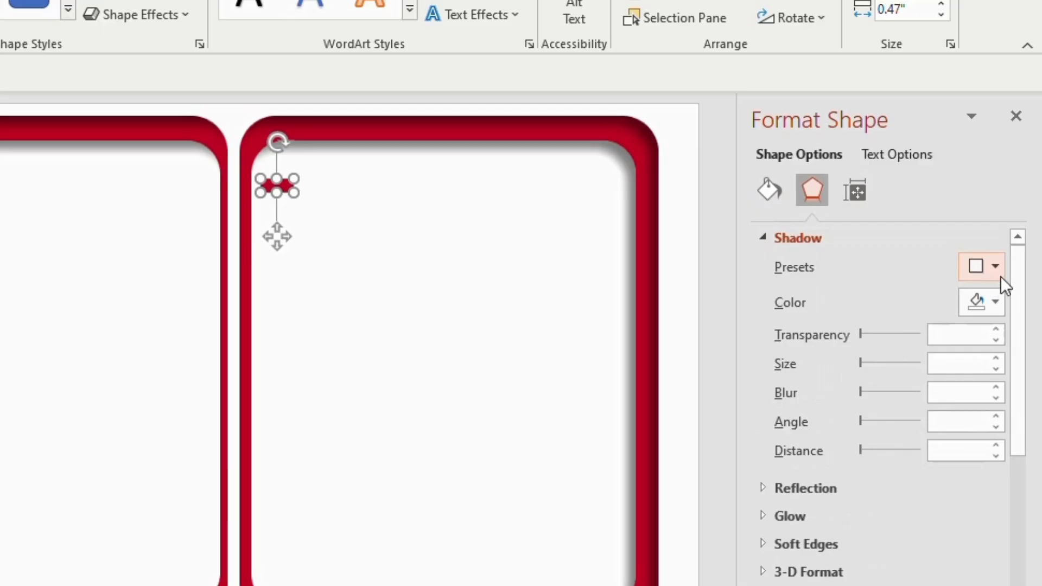
{"action": "left_click", "coordinate": [994, 268]}
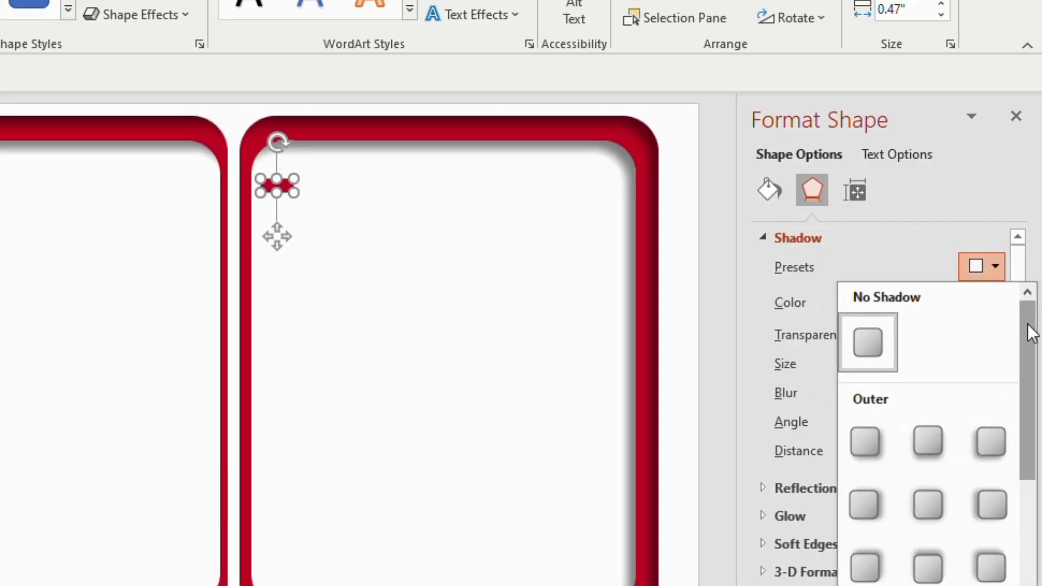
{"action": "left_click_drag", "start_coordinate": [1026, 333], "coordinate": [1030, 425]}
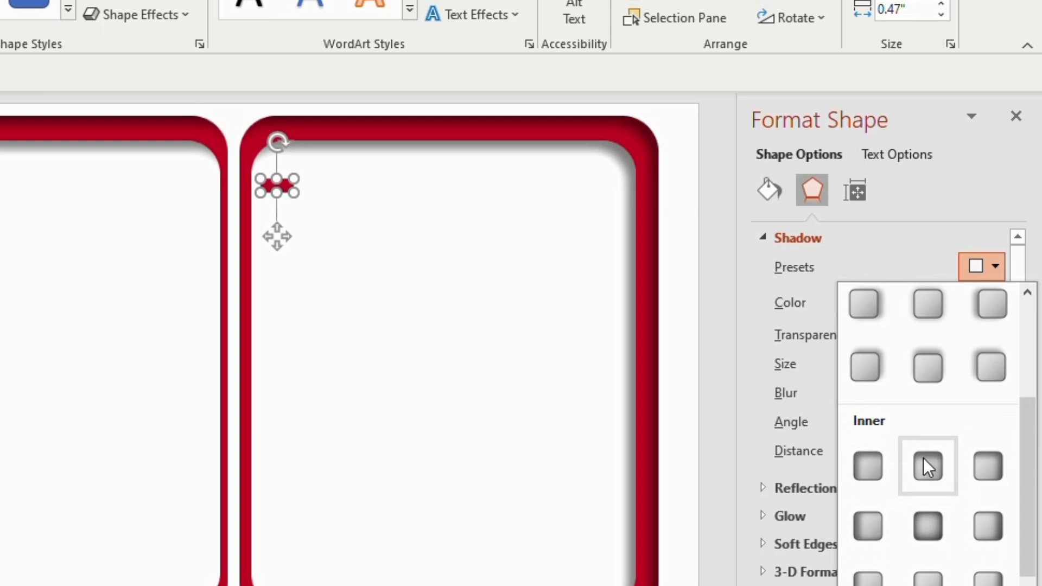
{"action": "left_click", "coordinate": [923, 456]}
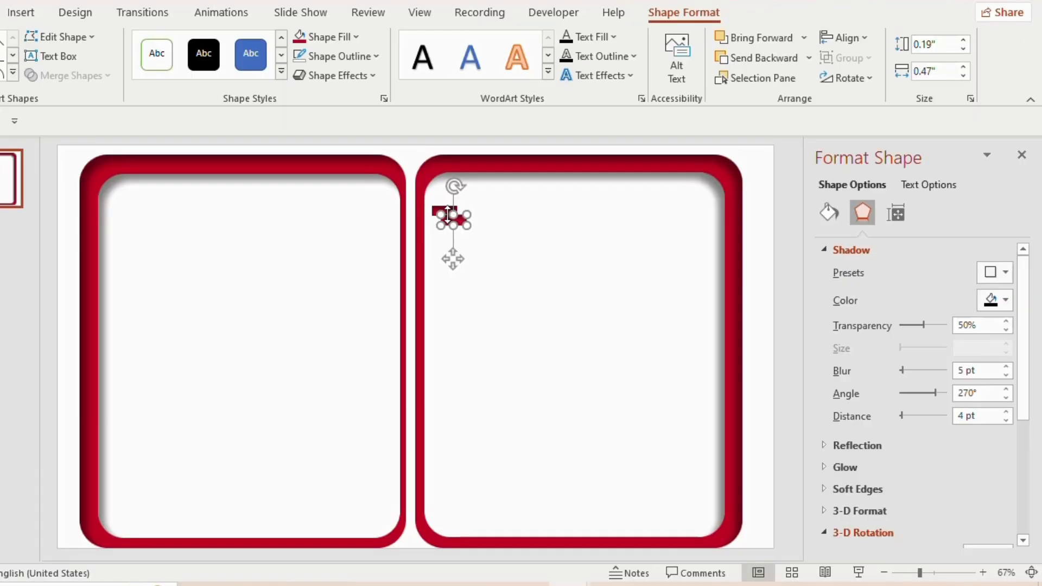
{"action": "left_click_drag", "start_coordinate": [448, 217], "coordinate": [375, 208]}
Draw an arc across the two tabs with no outline and a gradient fill.
{"action": "left_click", "coordinate": [507, 228]}
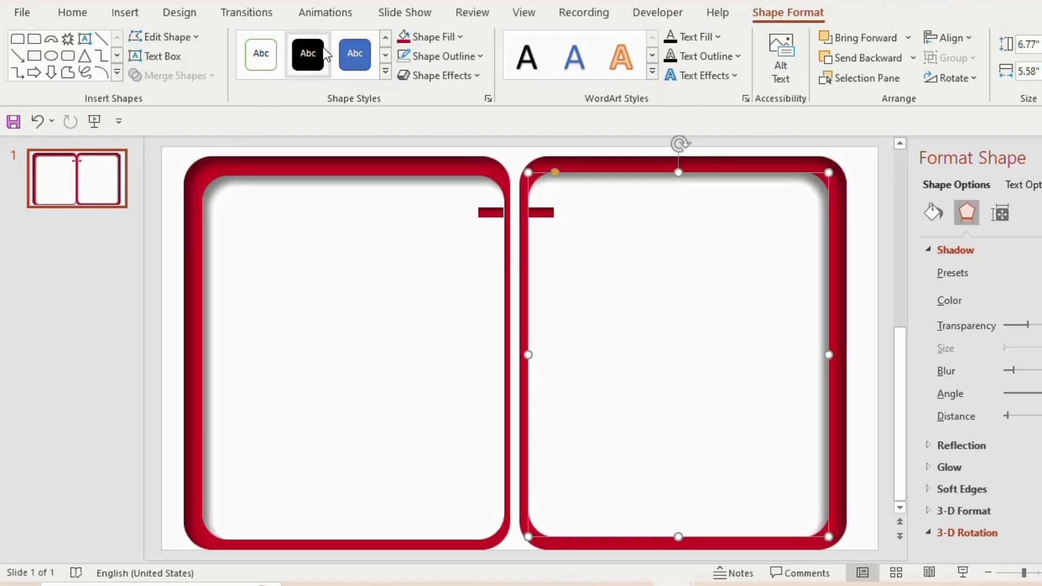
{"action": "left_click", "coordinate": [51, 38]}
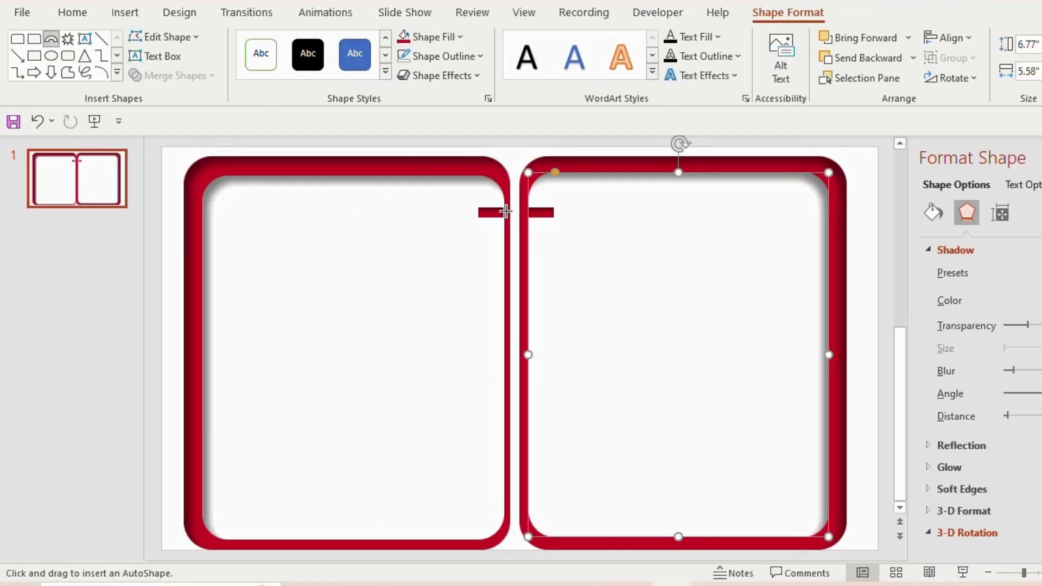
{"action": "left_click_drag", "start_coordinate": [491, 212], "coordinate": [536, 227]}
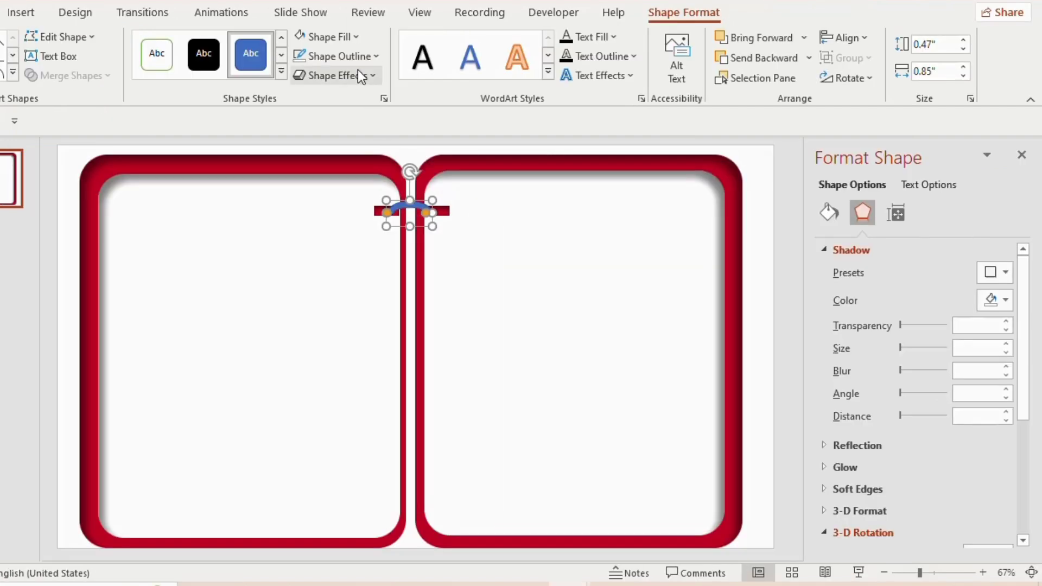
{"action": "left_click", "coordinate": [357, 55]}
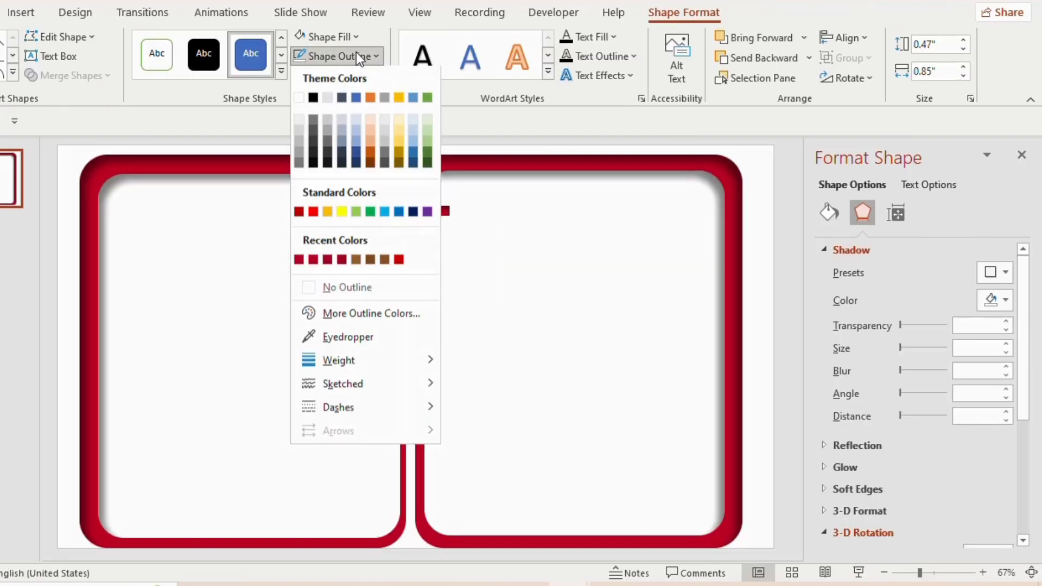
{"action": "left_click", "coordinate": [325, 289]}
{"action": "left_click", "coordinate": [828, 213]}
{"action": "left_click", "coordinate": [845, 313]}
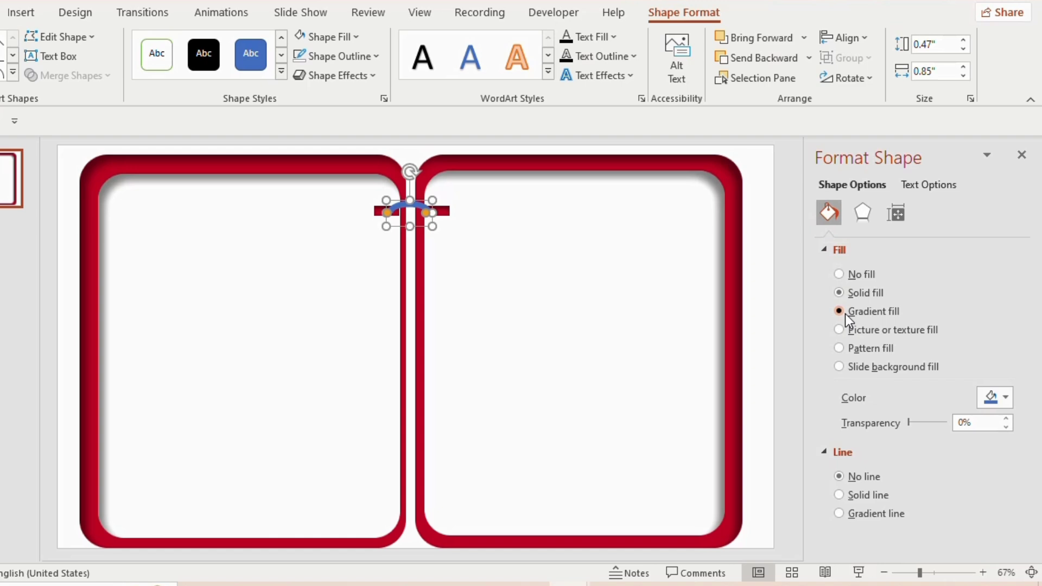
{"action": "scroll", "coordinate": [1024, 350], "scroll_direction": "down", "scroll_amount": 5}
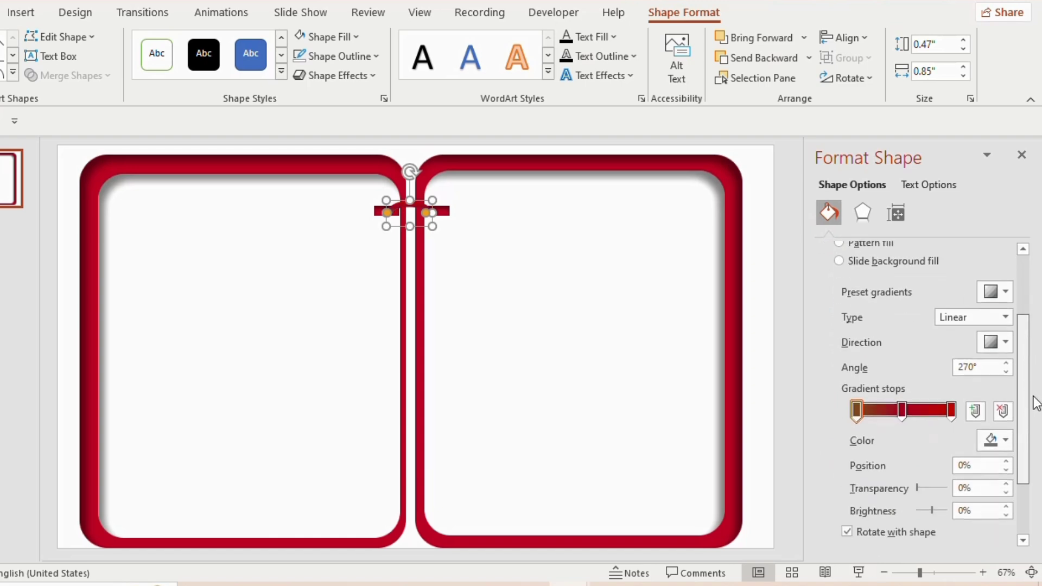
Set the arc's gradient stops to black, white and light grey.
{"action": "left_click", "coordinate": [859, 405]}
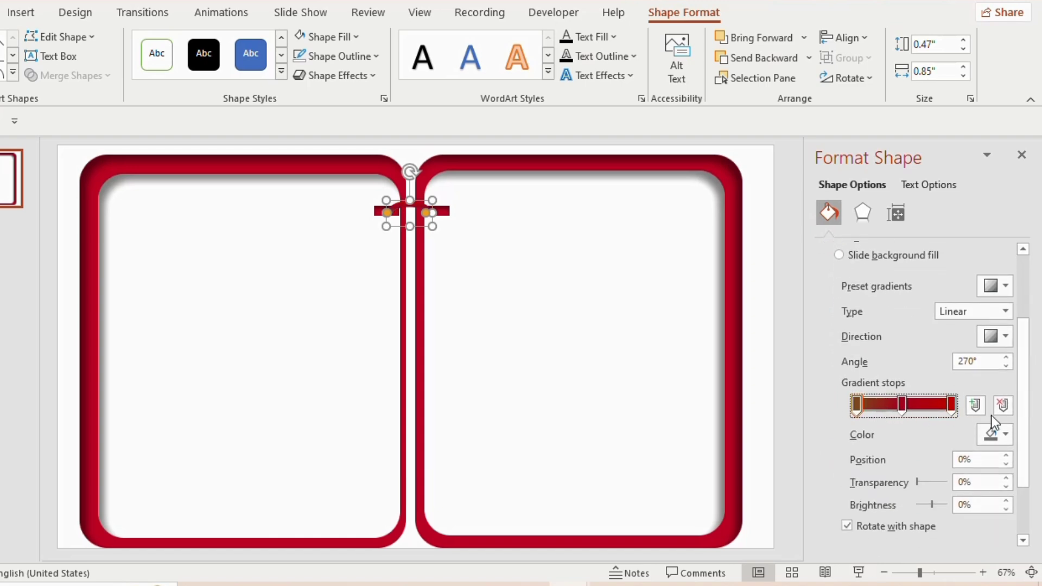
{"action": "left_click", "coordinate": [1009, 438]}
{"action": "left_click", "coordinate": [1009, 438]}
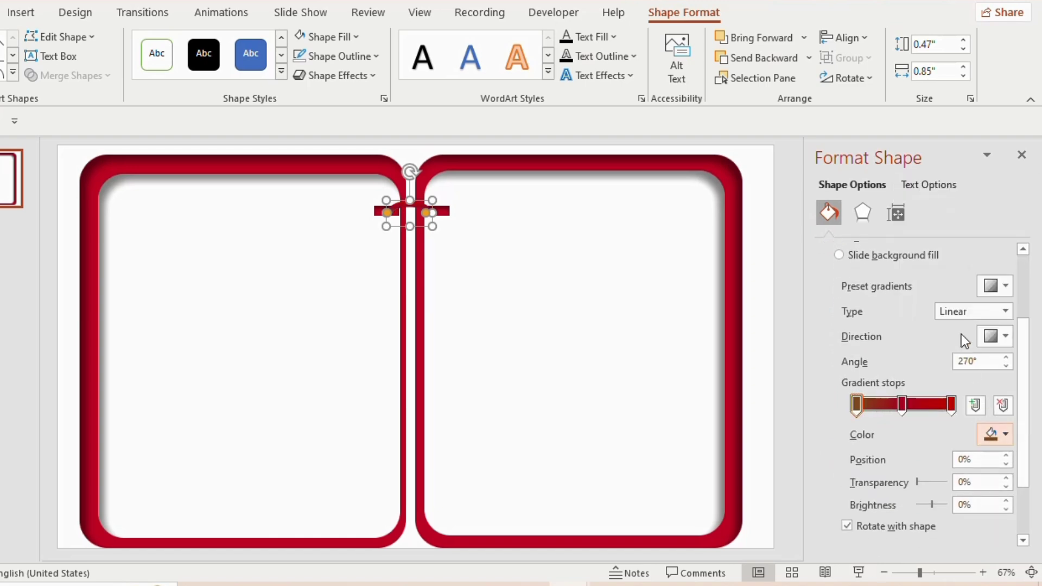
{"action": "left_click", "coordinate": [1008, 433]}
{"action": "left_click", "coordinate": [916, 212]}
{"action": "left_click", "coordinate": [902, 405]}
{"action": "left_click", "coordinate": [1006, 434]}
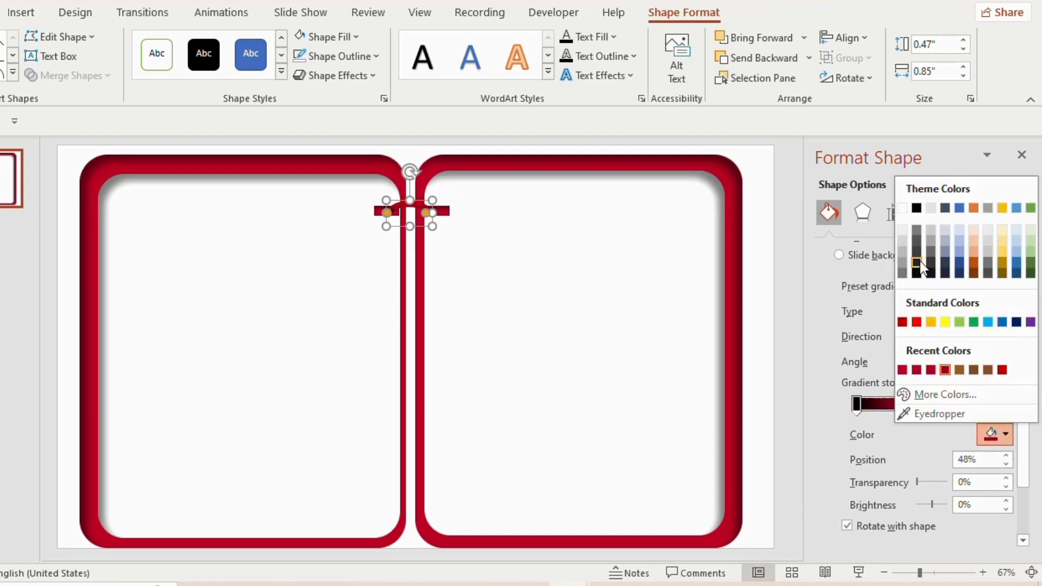
{"action": "left_click", "coordinate": [902, 208]}
{"action": "left_click", "coordinate": [950, 404]}
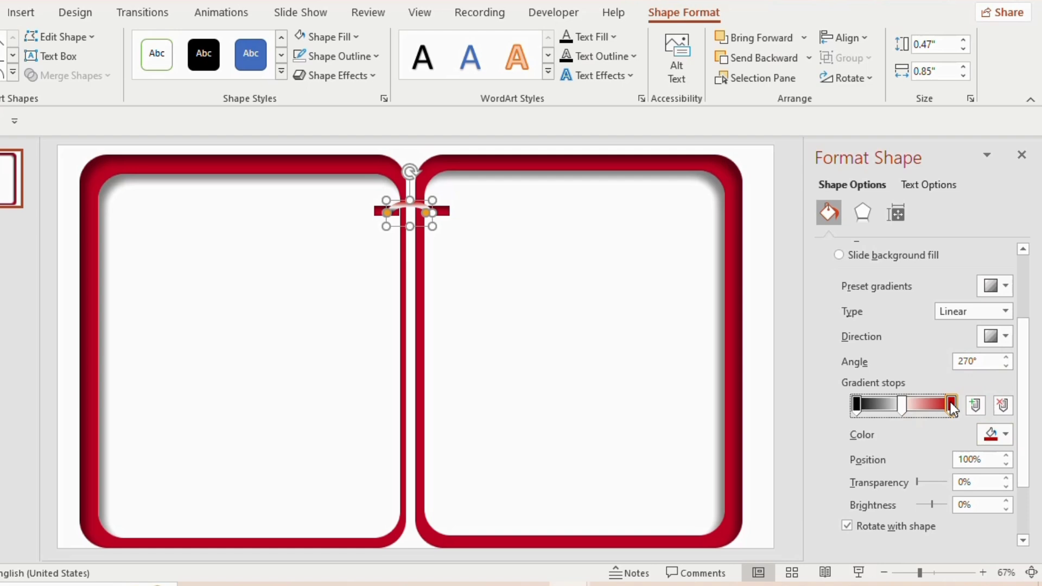
{"action": "left_click", "coordinate": [1005, 434]}
{"action": "left_click", "coordinate": [916, 232]}
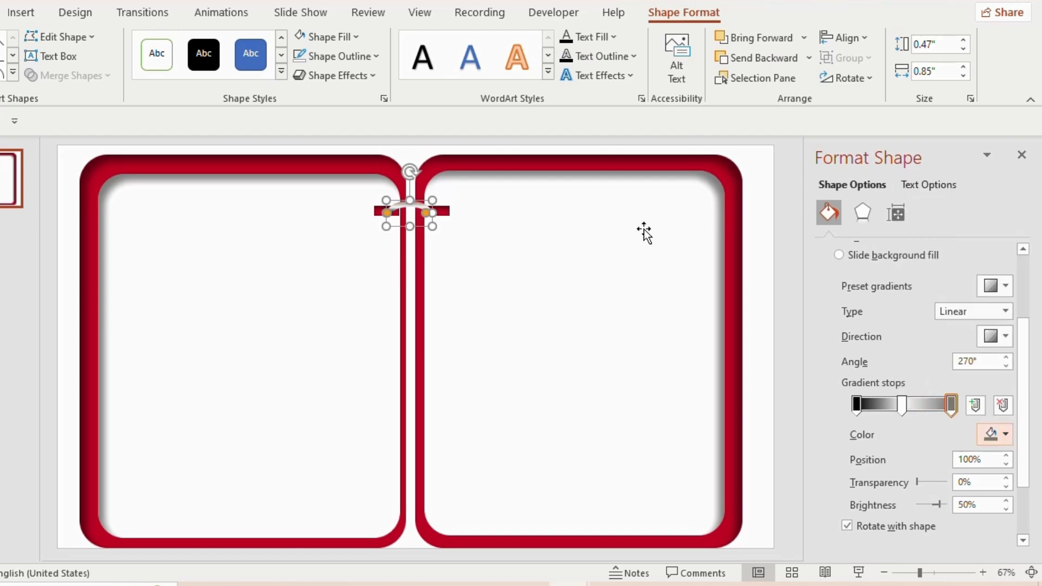
{"action": "left_click", "coordinate": [862, 213]}
Give the arc an inner shadow preset.
{"action": "left_click_drag", "start_coordinate": [1022, 345], "coordinate": [1028, 263]}
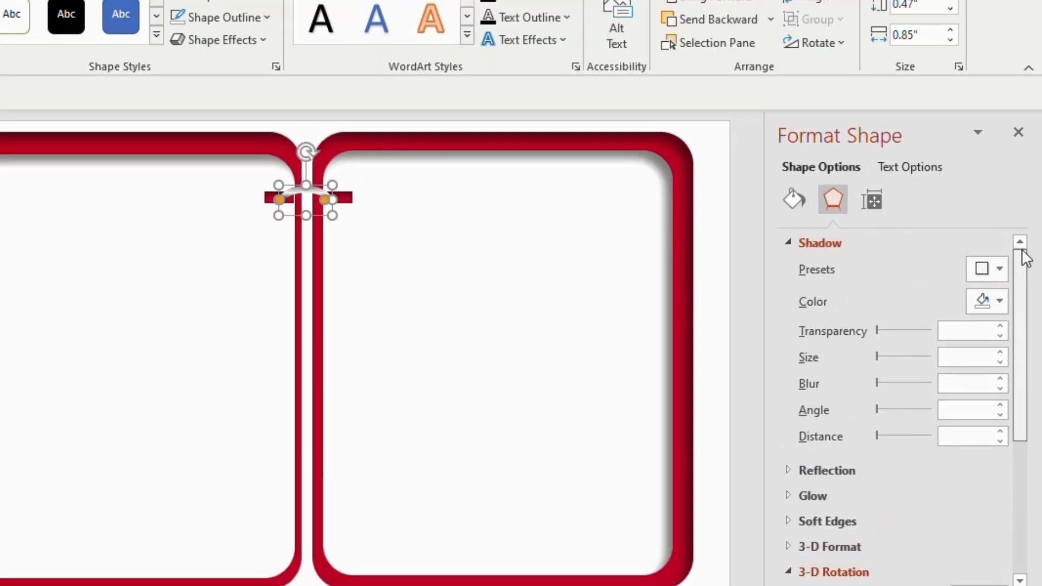
{"action": "left_click", "coordinate": [1000, 270]}
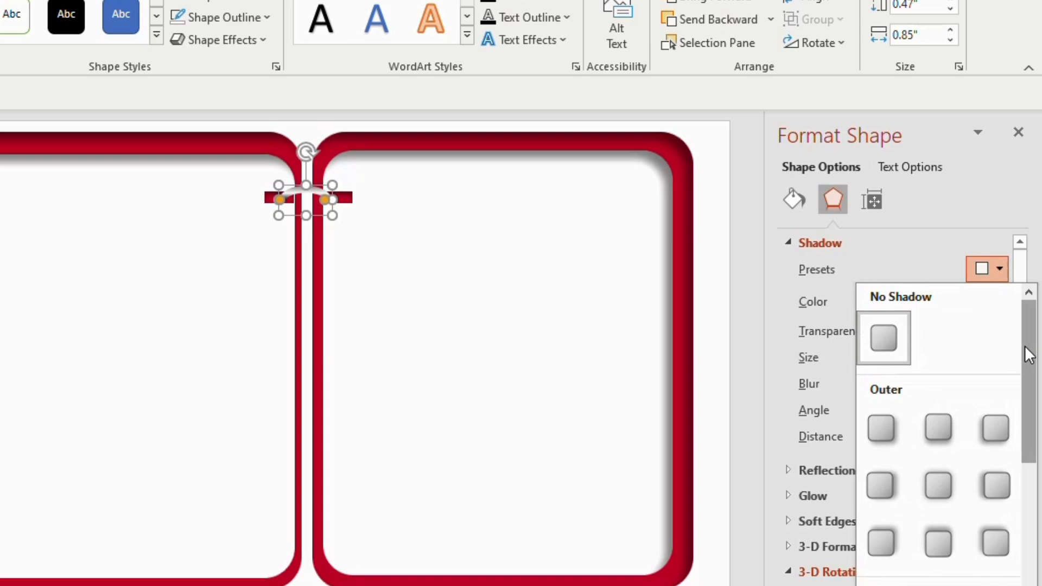
{"action": "left_click_drag", "start_coordinate": [1027, 356], "coordinate": [1037, 435]}
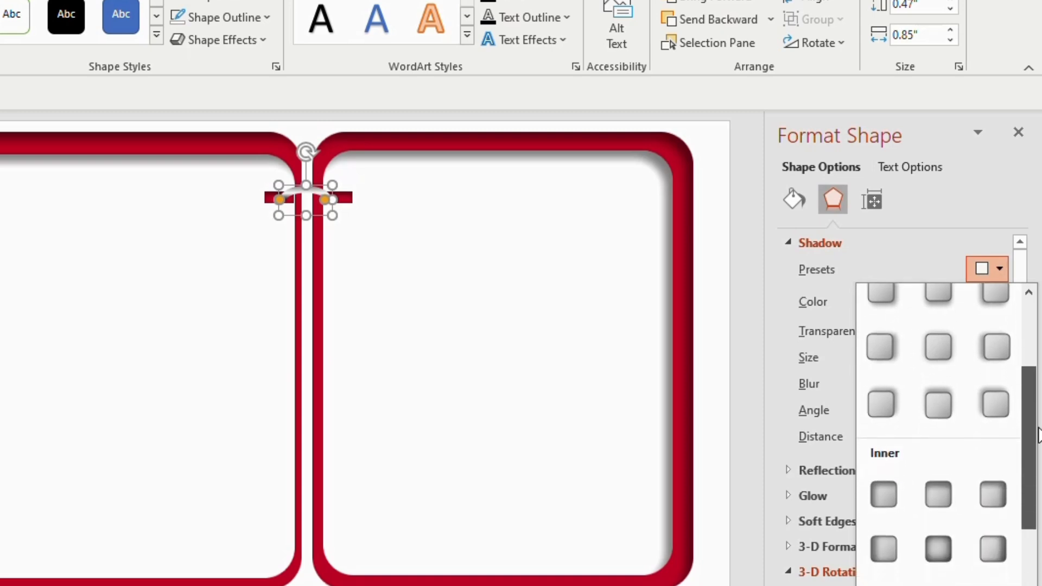
{"action": "left_click", "coordinate": [942, 482]}
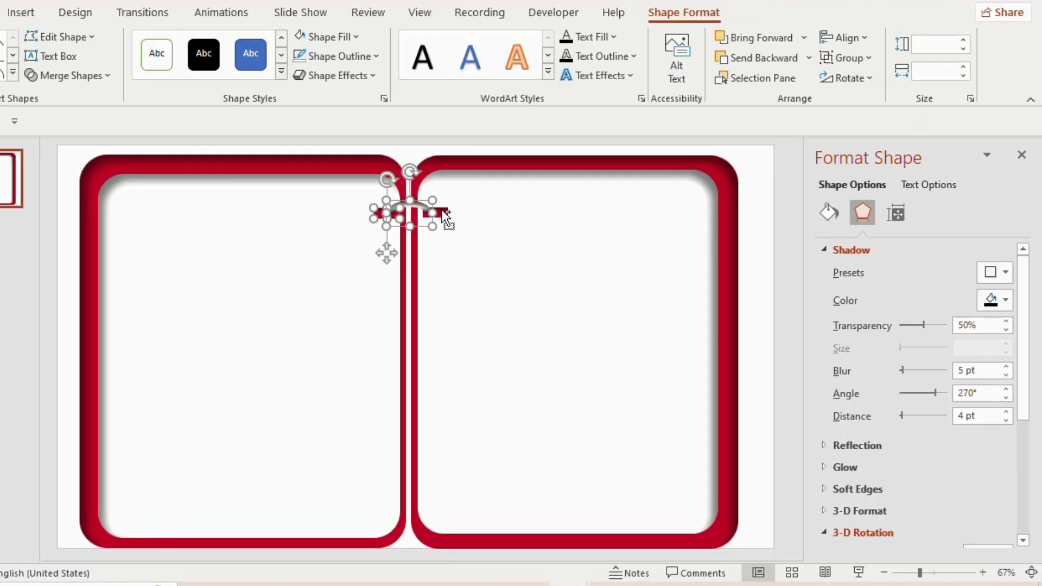
Copy the tab-and-arc ring downward and repeat it with Ctrl+D down the spine.
{"action": "left_click_drag", "start_coordinate": [445, 216], "coordinate": [414, 252]}
{"action": "left_click", "coordinate": [410, 212]}
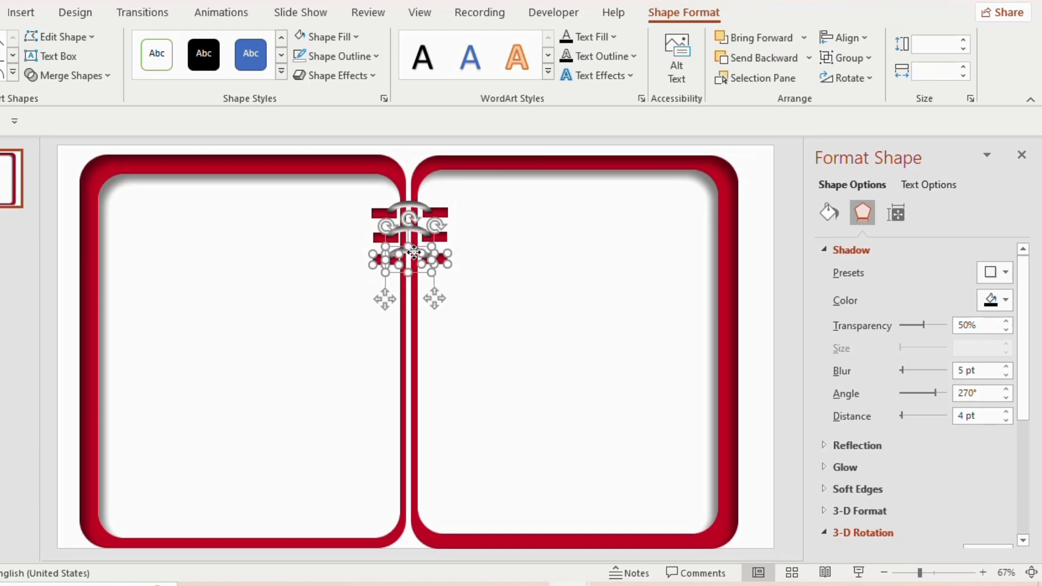
{"action": "key", "text": "ctrl+d"}
{"action": "key", "text": "ctrl+d"}
{"action": "key", "text": "ctrl+d"}
{"action": "key", "text": "ctrl+d"}
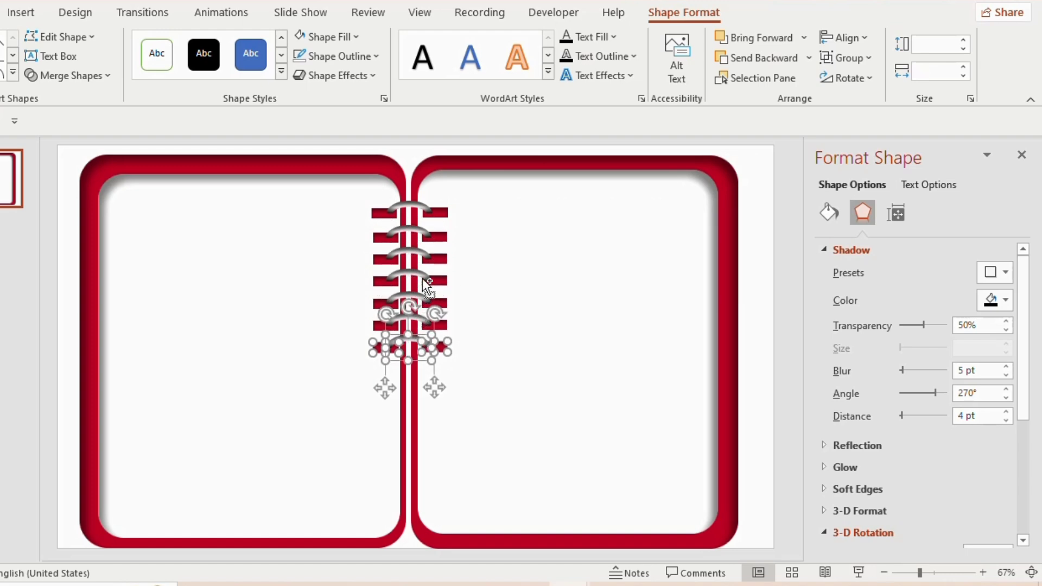
{"action": "key", "text": "ctrl+d"}
{"action": "key", "text": "ctrl+d"}
{"action": "key", "text": "ctrl+d"}
{"action": "key", "text": "ctrl+d"}
{"action": "key", "text": "ctrl+d"}
{"action": "key", "text": "ctrl+d"}
{"action": "key", "text": "ctrl+d"}
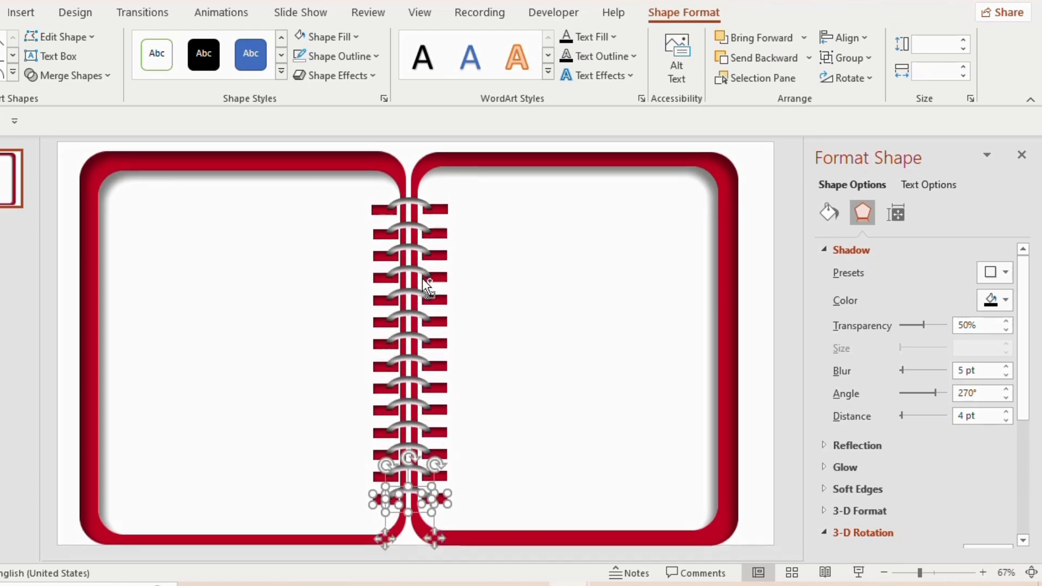
Place the label bar at the left page's bottom with no outline and a dark green fill.
{"action": "left_click", "coordinate": [525, 358]}
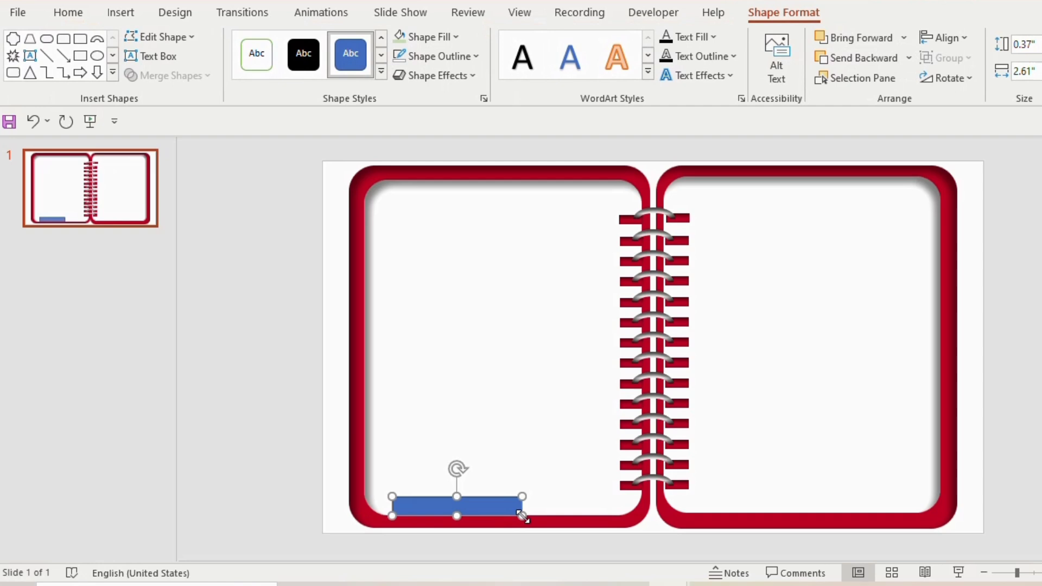
{"action": "left_click_drag", "start_coordinate": [488, 507], "coordinate": [480, 508]}
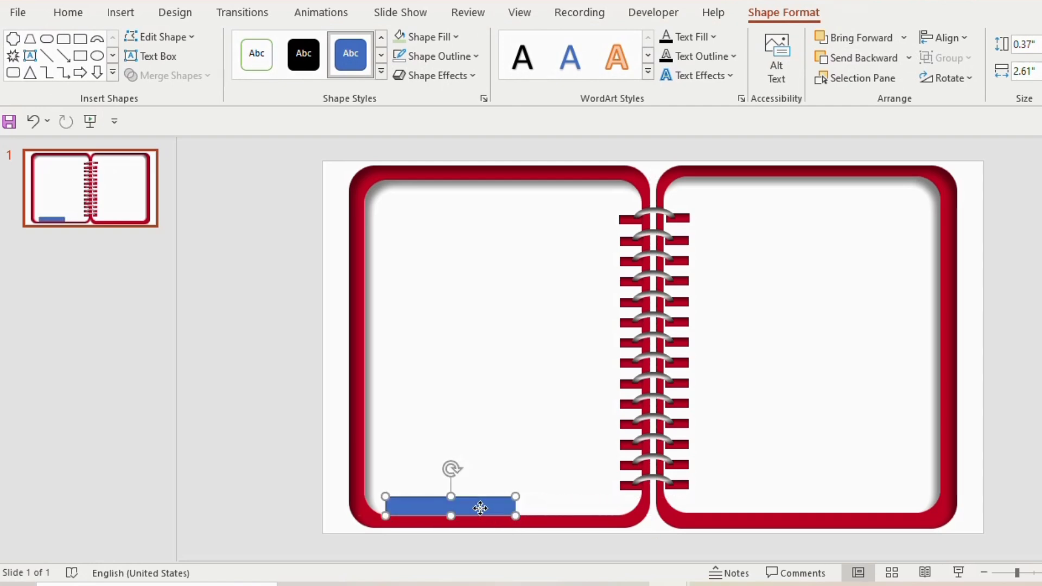
{"action": "left_click", "coordinate": [454, 56]}
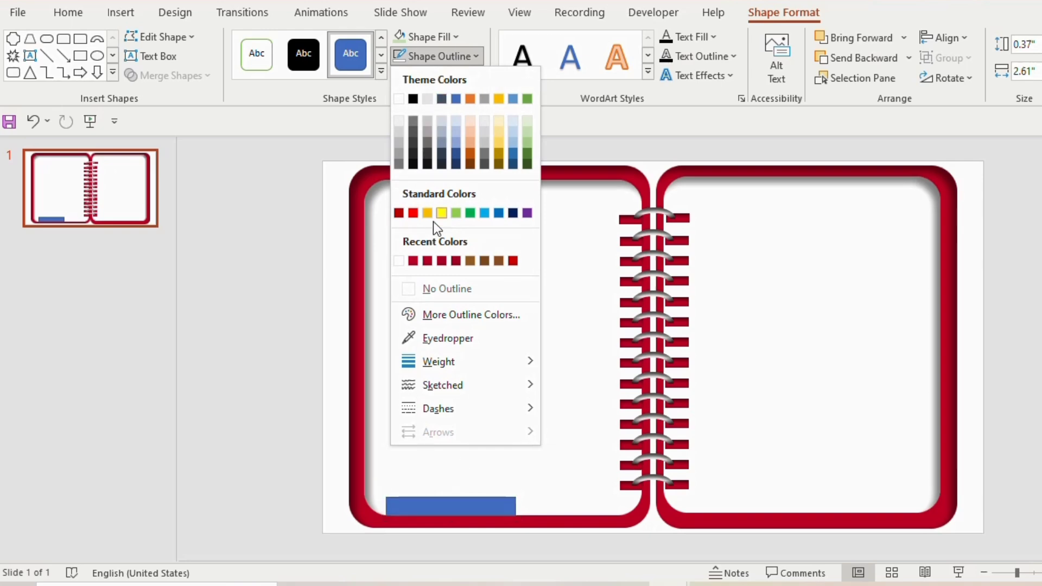
{"action": "left_click", "coordinate": [415, 289]}
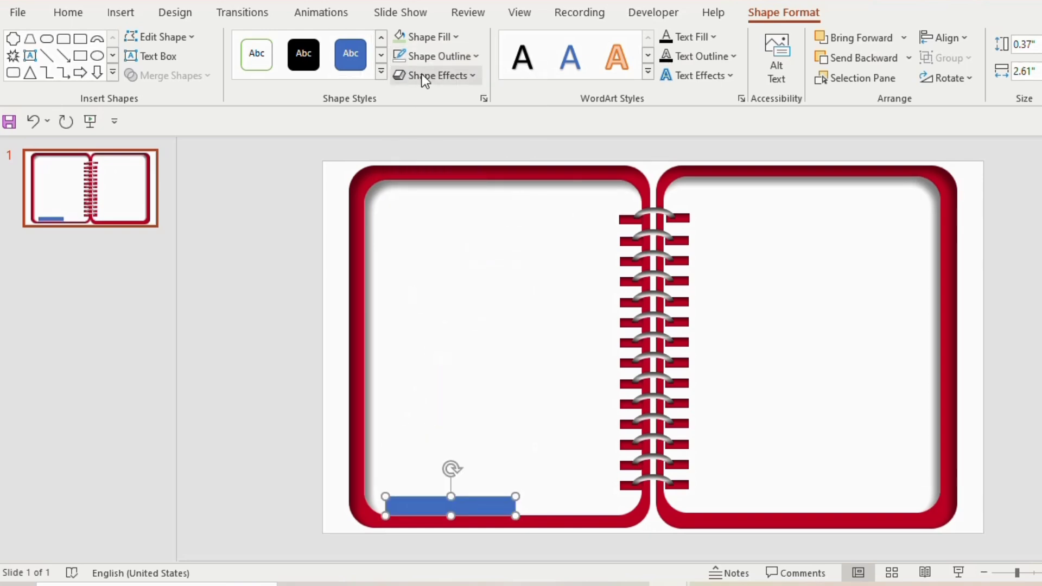
{"action": "left_click", "coordinate": [435, 36]}
{"action": "left_click", "coordinate": [530, 150]}
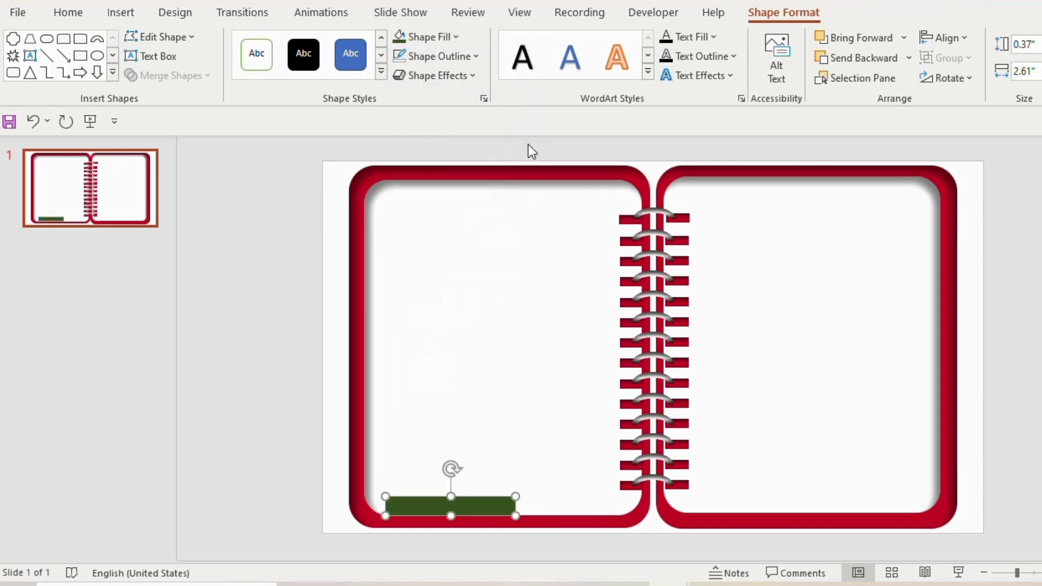
Label the bar 'SCIENCE' in bold white 28 pt text.
{"action": "type", "text": "SCIENCE"}
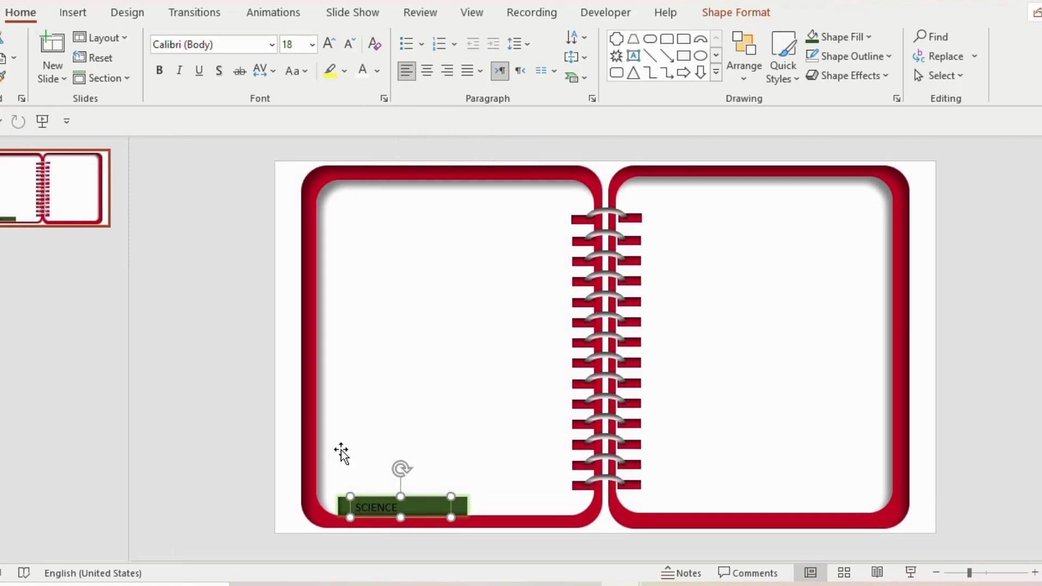
{"action": "left_click", "coordinate": [376, 71]}
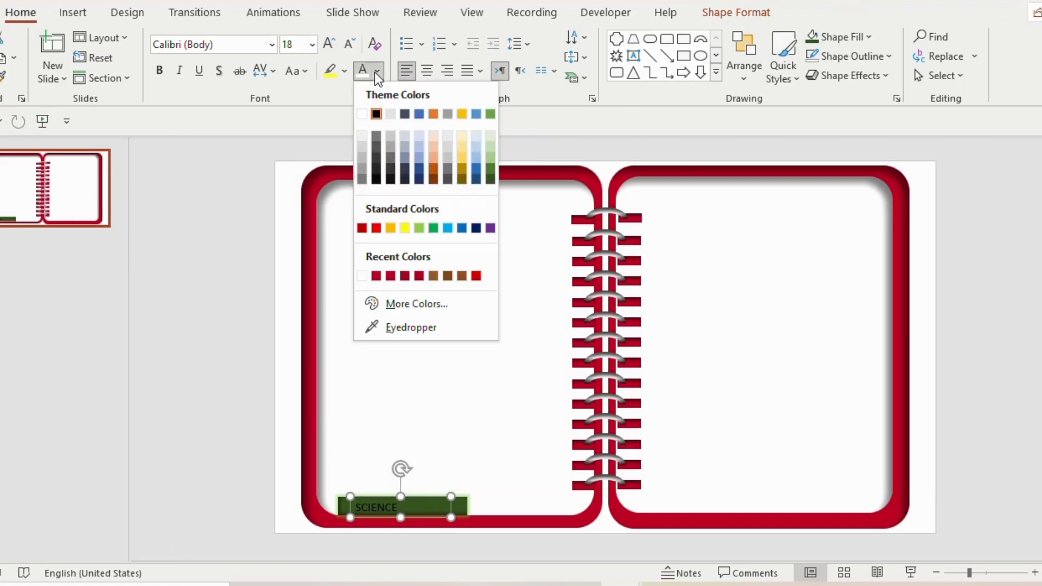
{"action": "left_click", "coordinate": [361, 114]}
{"action": "key", "text": "ctrl+b"}
{"action": "key", "text": "ctrl+shift+period"}
{"action": "key", "text": "ctrl+shift+period"}
{"action": "key", "text": "ctrl+shift+period"}
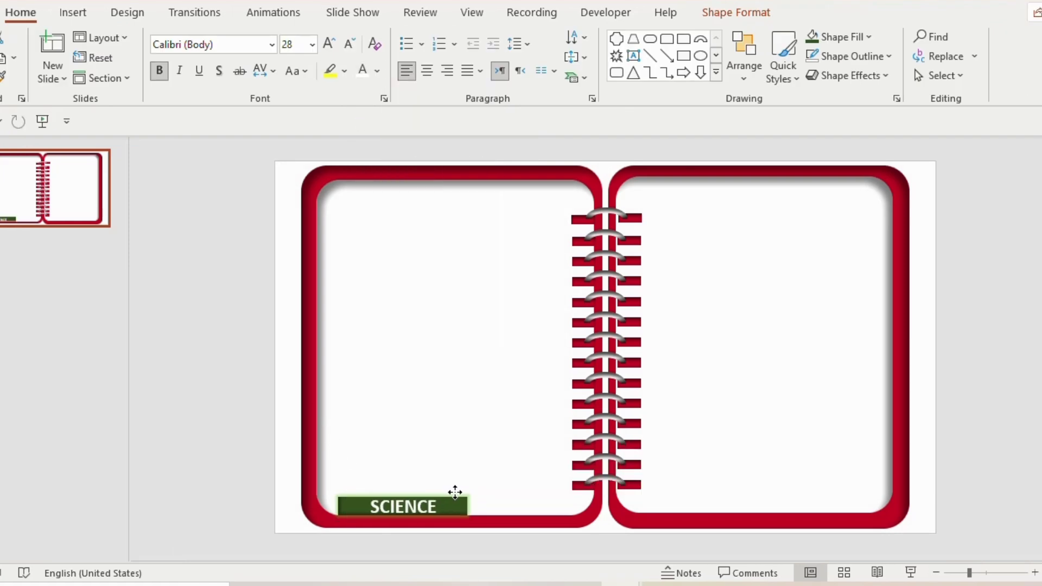
{"action": "left_click", "coordinate": [454, 492]}
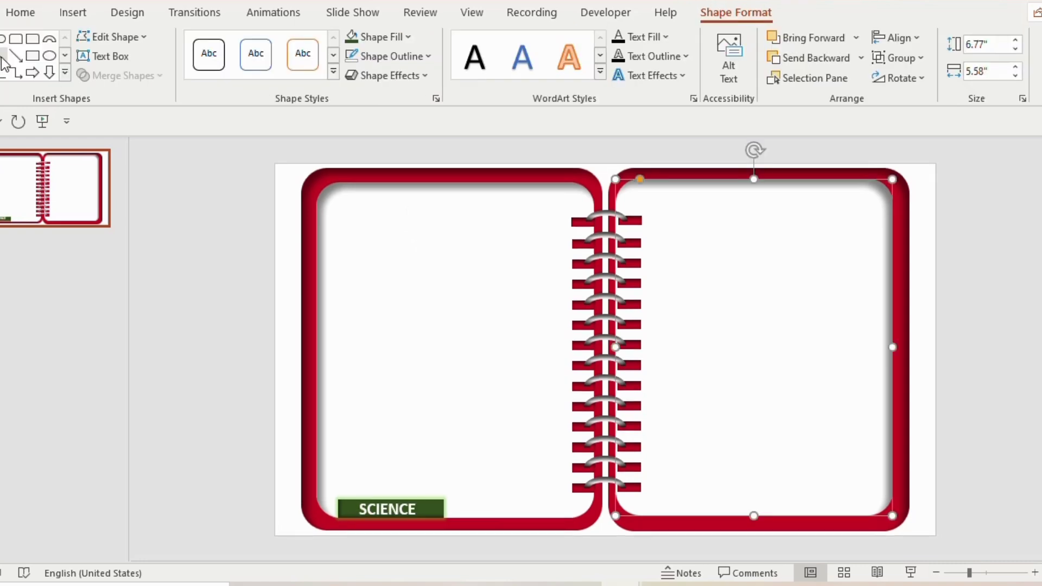
Draw a dark vertical margin line, 2¼ pt thick, down the right page.
{"action": "left_click", "coordinate": [3, 57]}
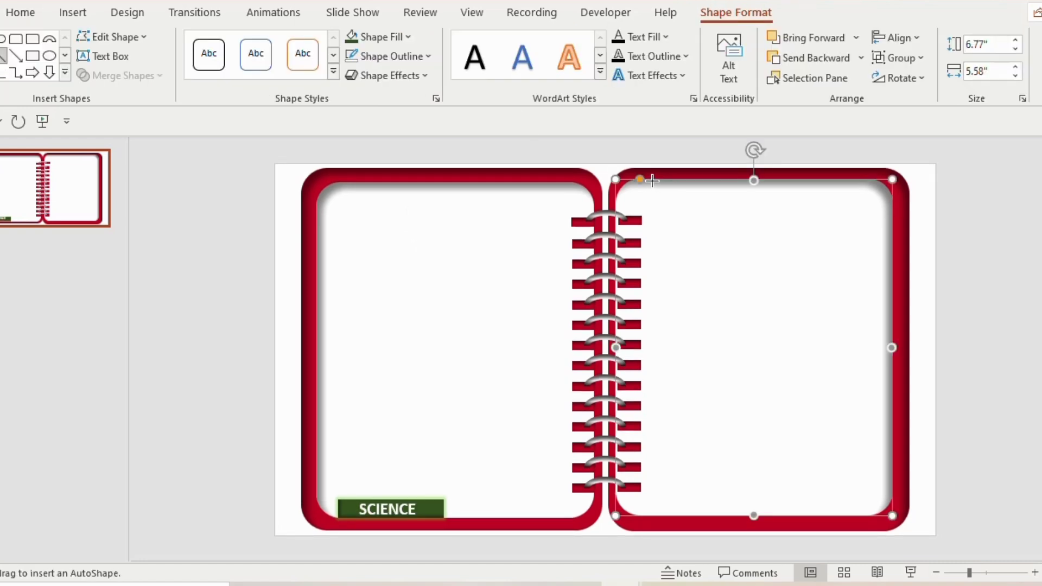
{"action": "mouse_move", "coordinate": [653, 180]}
{"action": "left_mouse_down"}
{"action": "mouse_move", "coordinate": [646, 479]}
{"action": "mouse_move", "coordinate": [658, 523]}
{"action": "mouse_move", "coordinate": [655, 513]}
{"action": "left_mouse_up"}
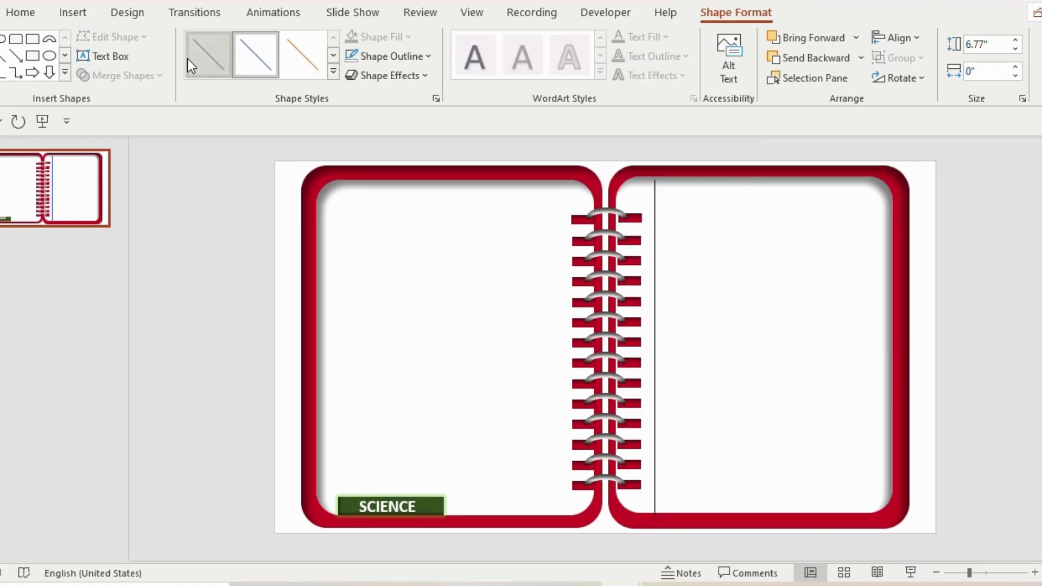
{"action": "left_click", "coordinate": [191, 66]}
{"action": "left_click", "coordinate": [391, 56]}
{"action": "mouse_move", "coordinate": [412, 361]}
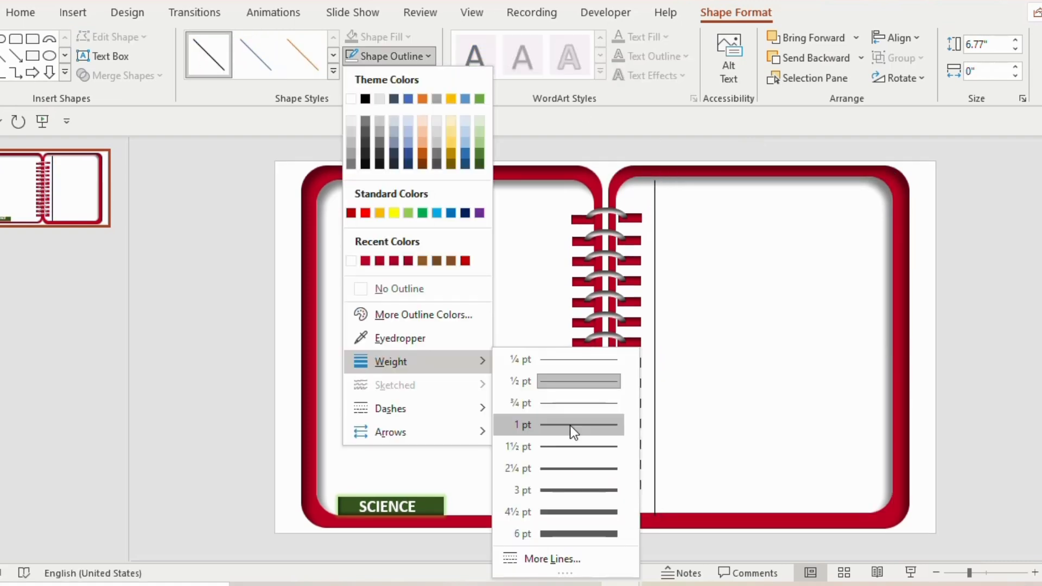
{"action": "left_click", "coordinate": [568, 476]}
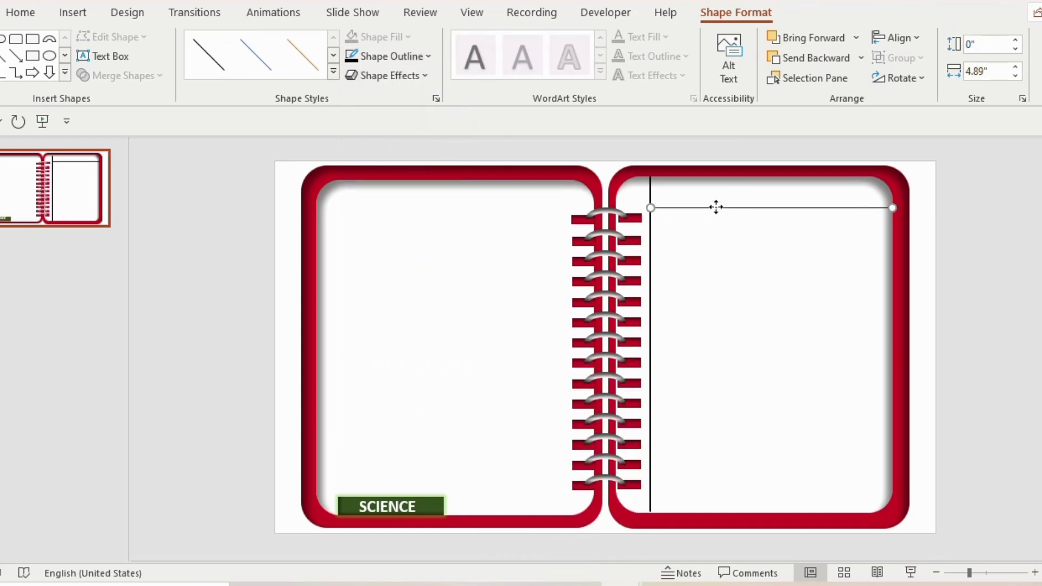
Add evenly spaced horizontal ruled lines down the right page with Ctrl+D.
{"action": "left_click_drag", "start_coordinate": [715, 207], "coordinate": [712, 234]}
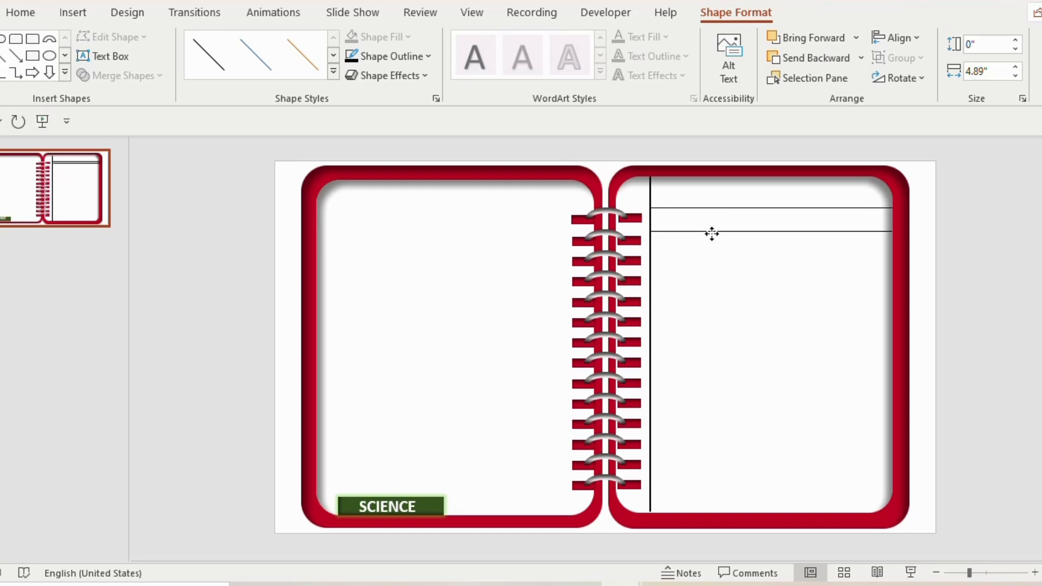
{"action": "key", "text": "ctrl+d"}
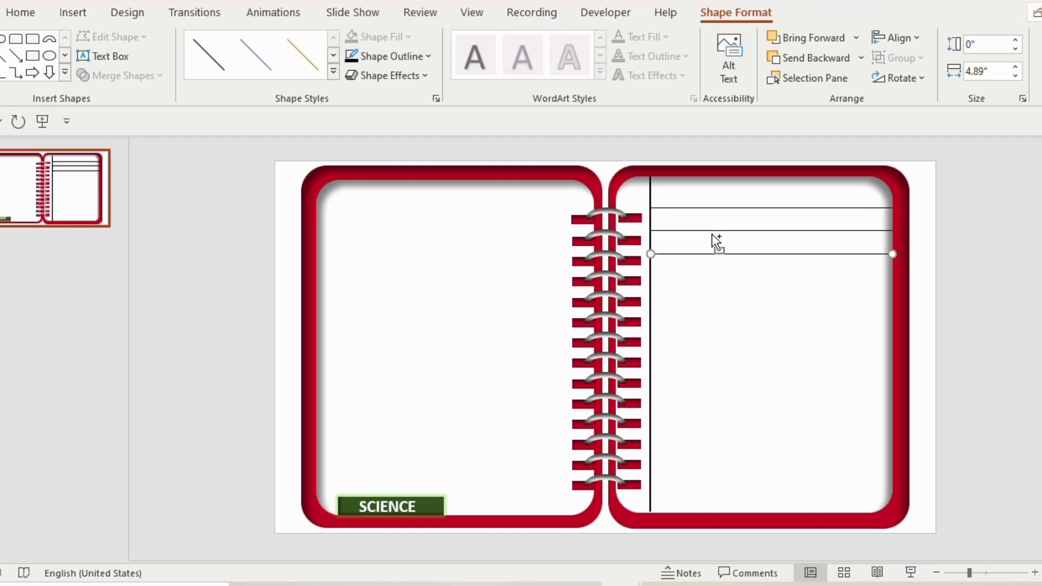
{"action": "key", "text": "ctrl+d"}
{"action": "key", "text": "ctrl+d"}
{"action": "key", "text": "ctrl+d"}
{"action": "key", "text": "ctrl+d"}
{"action": "key", "text": "ctrl+d"}
{"action": "key", "text": "ctrl+d"}
{"action": "key", "text": "ctrl+d"}
{"action": "key", "text": "ctrl+d"}
{"action": "key", "text": "ctrl+d"}
{"action": "key", "text": "ctrl+d"}
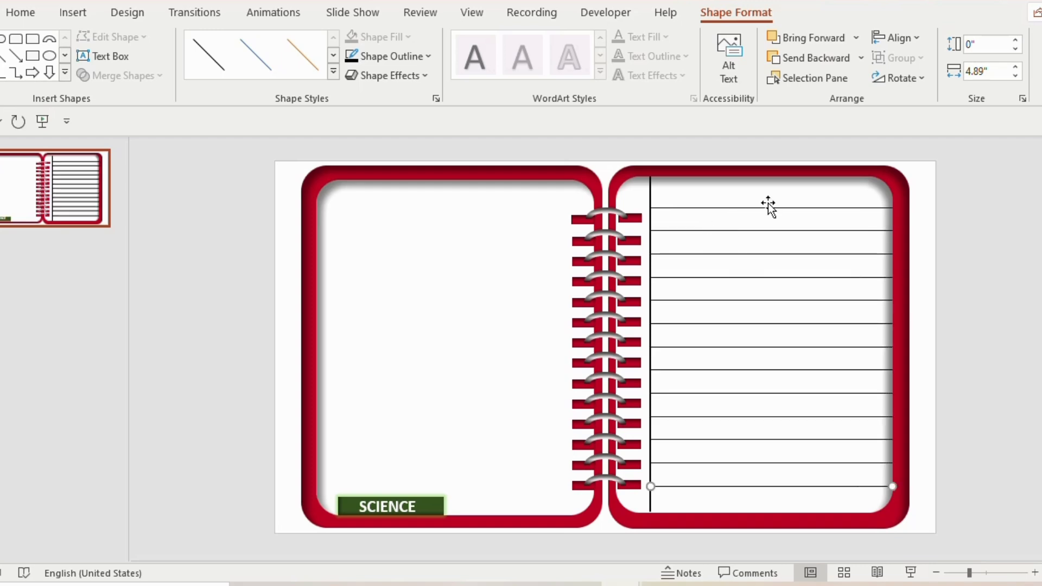
Duplicate the notebook slide, fill the ENGLISH label gold, and duplicate slide 3 as a fourth slide.
{"action": "left_click", "coordinate": [13, 165]}
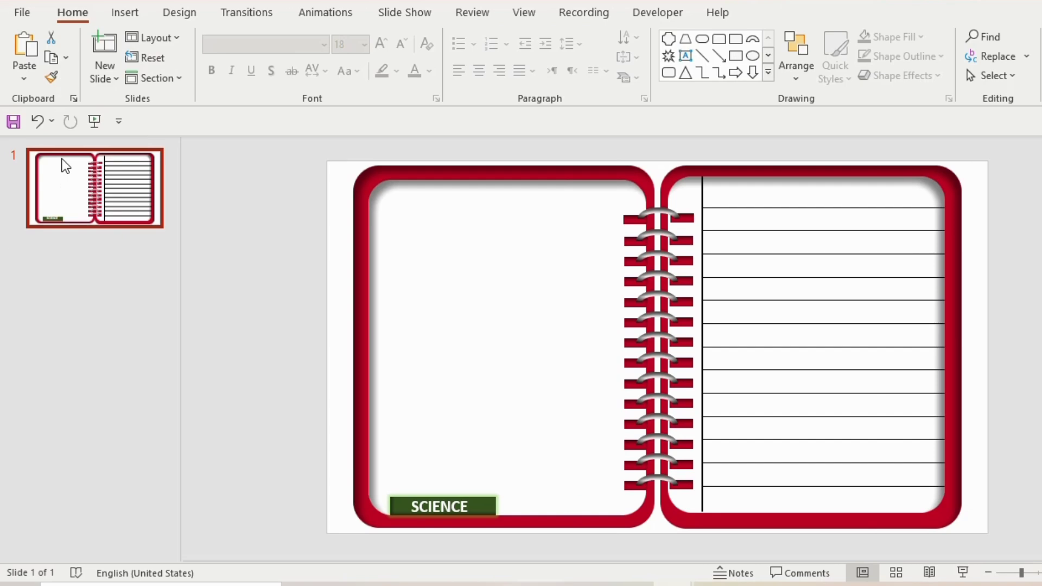
{"action": "key", "text": "ctrl+d"}
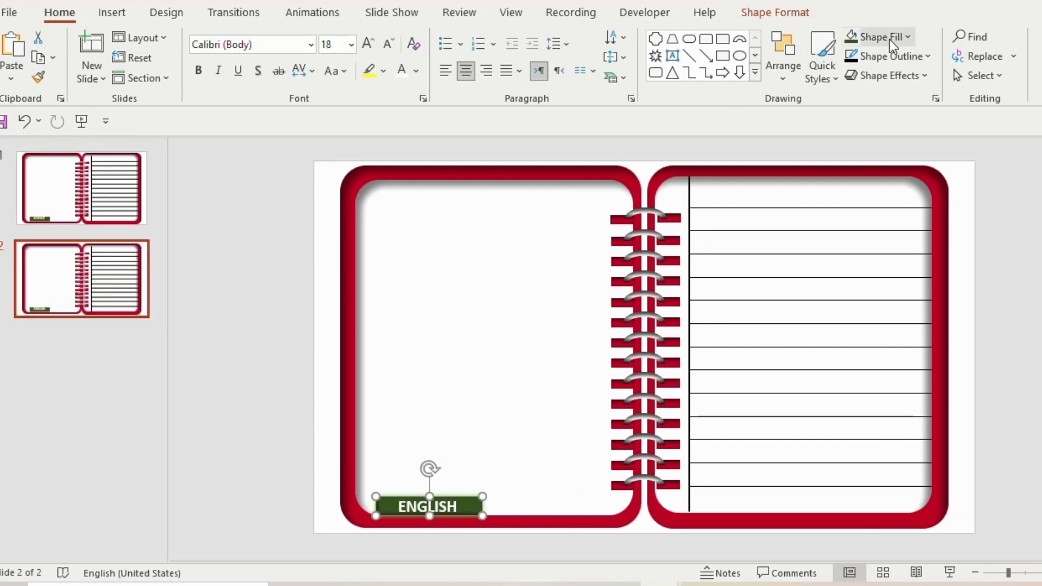
{"action": "left_click", "coordinate": [895, 38]}
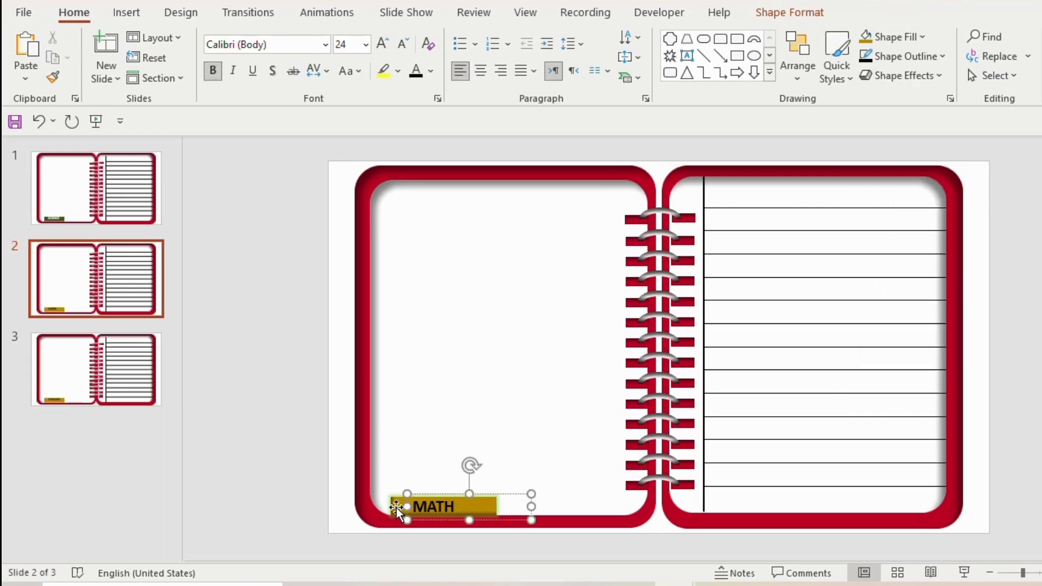
{"action": "left_click", "coordinate": [526, 269]}
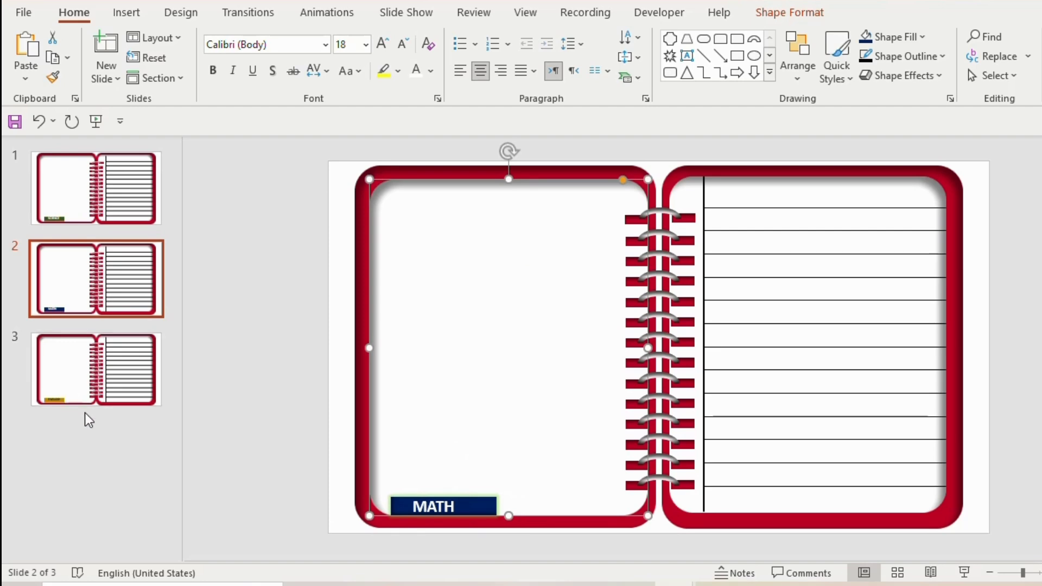
{"action": "left_click", "coordinate": [70, 358]}
{"action": "key", "text": "ctrl+d"}
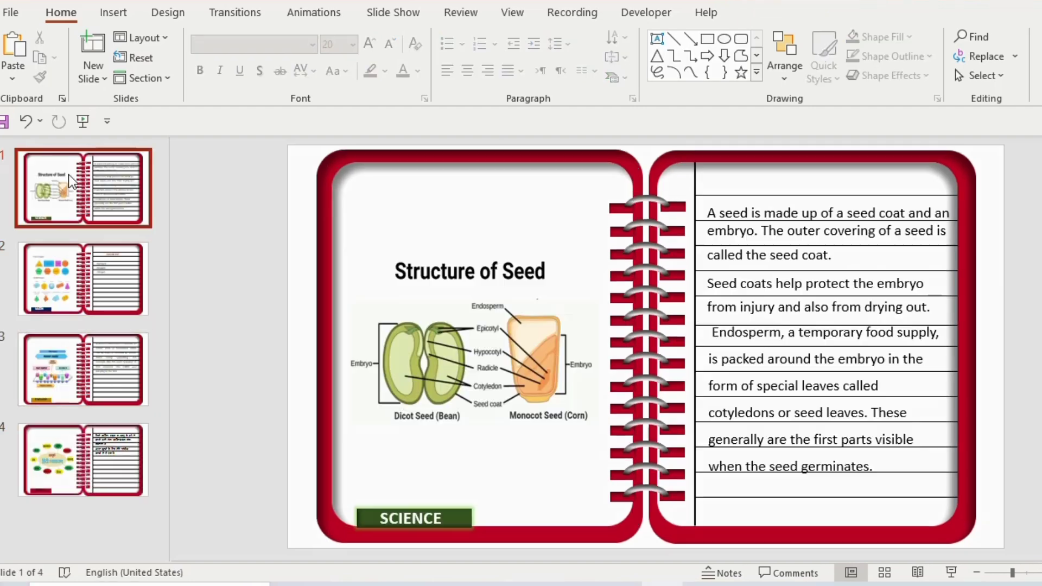
Review the MATH, ENGLISH and HINDI slides, then return to slide 1.
{"action": "left_click", "coordinate": [69, 276]}
{"action": "left_click", "coordinate": [60, 361]}
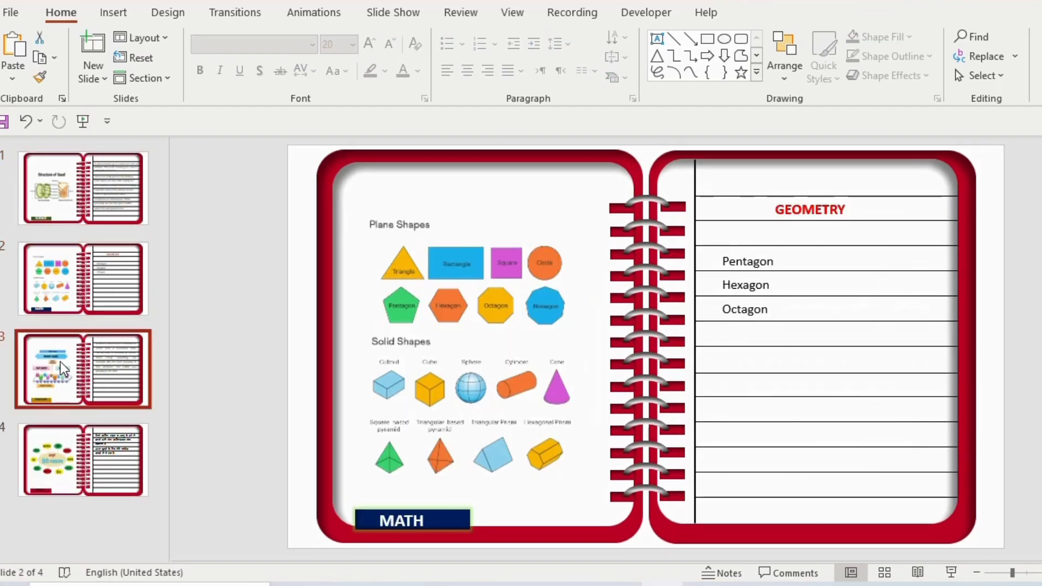
{"action": "left_click", "coordinate": [56, 448]}
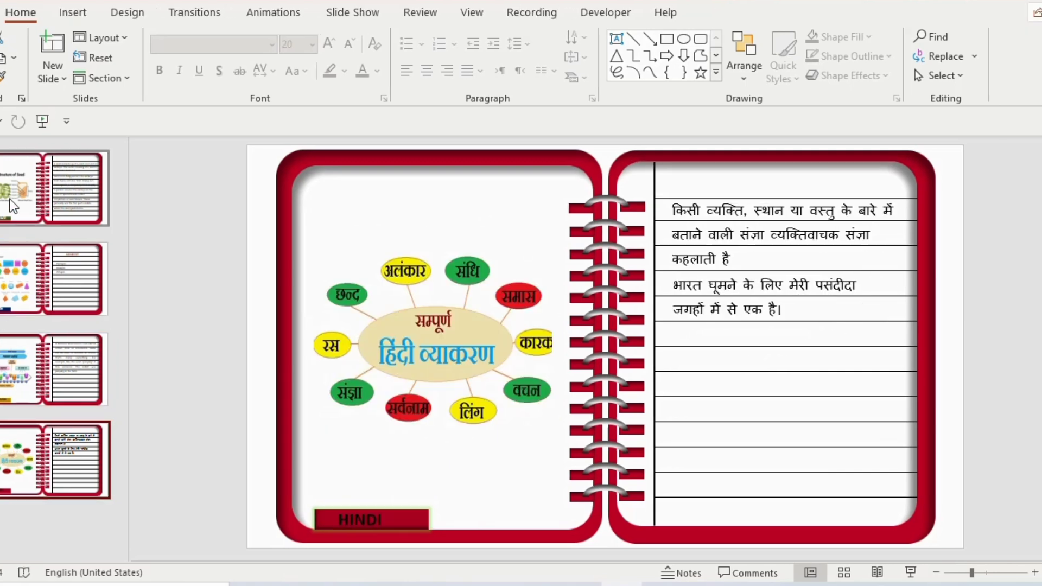
{"action": "left_click", "coordinate": [57, 202]}
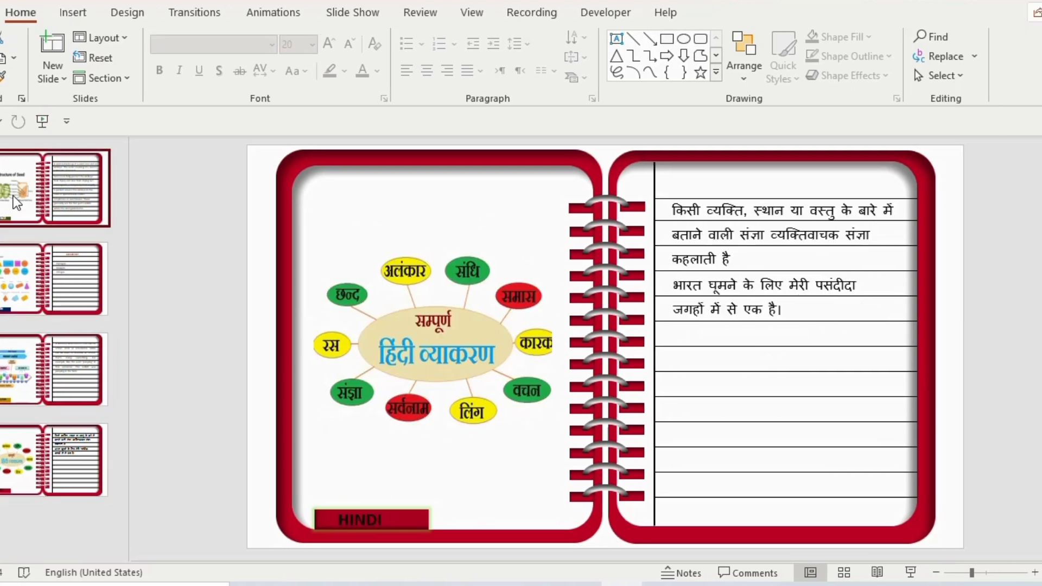
Group all objects on the Science slide, then on the Math slide.
{"action": "left_click_drag", "start_coordinate": [253, 145], "coordinate": [963, 546]}
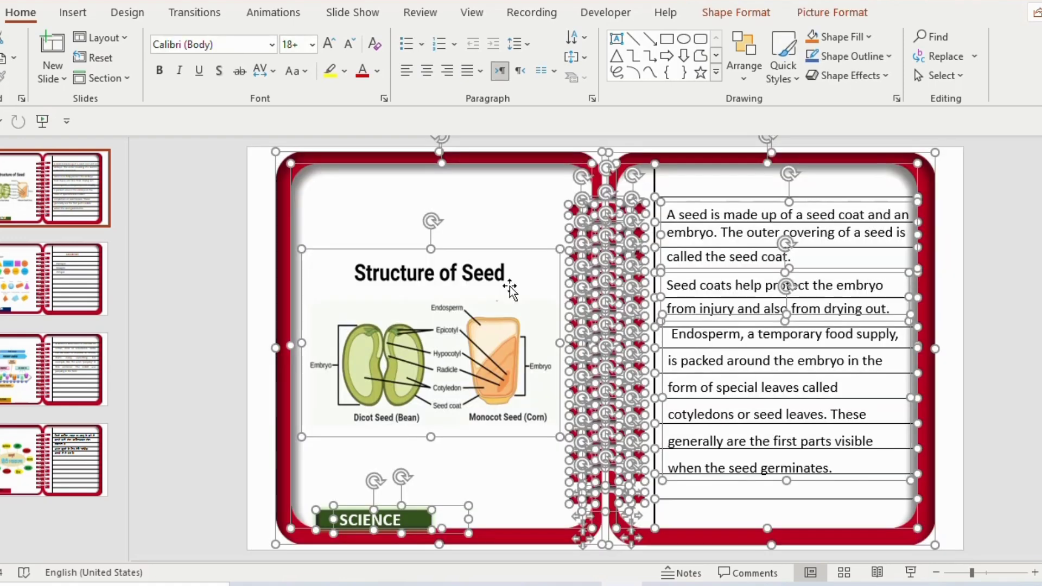
{"action": "right_click", "coordinate": [517, 227]}
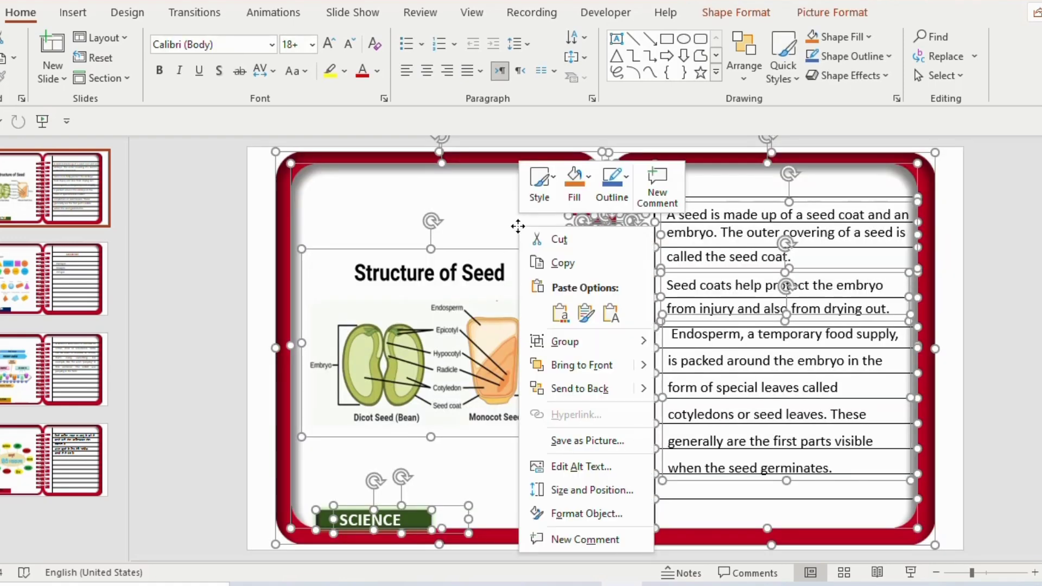
{"action": "mouse_move", "coordinate": [584, 343]}
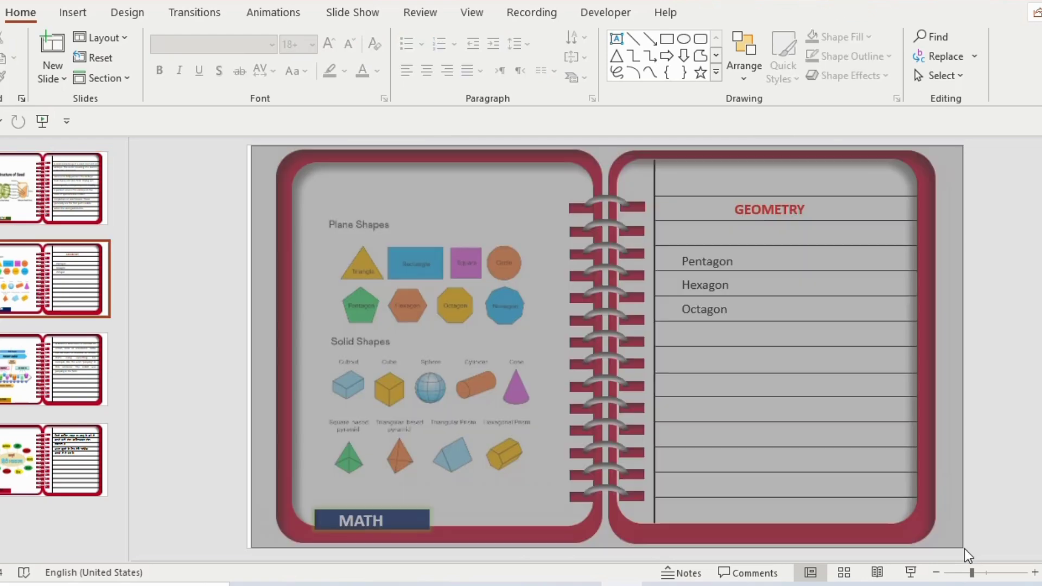
{"action": "left_click_drag", "start_coordinate": [965, 549], "coordinate": [963, 548]}
{"action": "key", "text": "ctrl+g"}
Group everything on the English slide, then select all objects on the Hindi slide.
{"action": "key", "text": "Page_Down"}
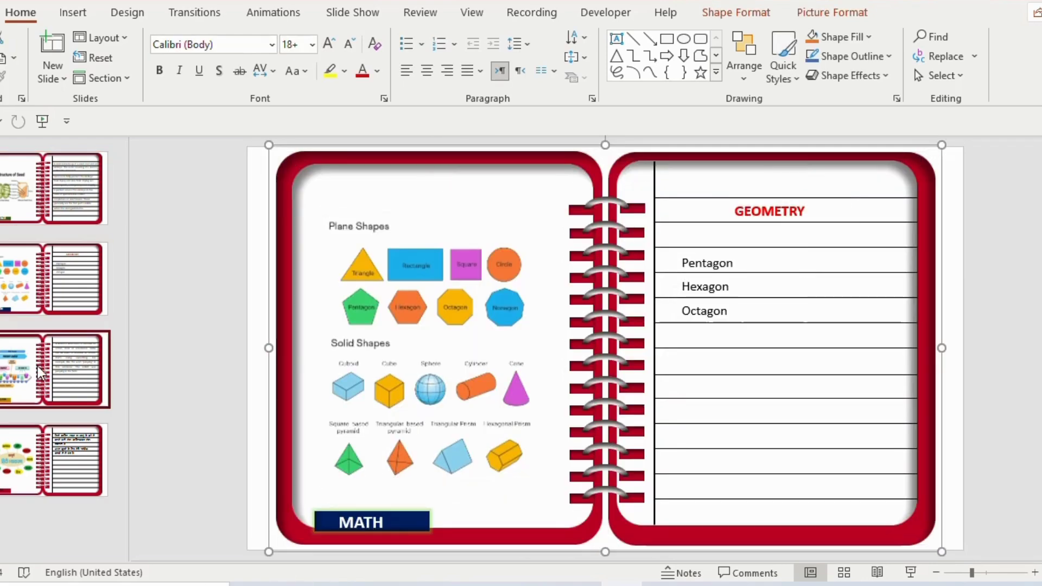
{"action": "key", "text": "ctrl+a"}
{"action": "key", "text": "ctrl+g"}
{"action": "left_click", "coordinate": [80, 465]}
{"action": "left_click_drag", "start_coordinate": [251, 144], "coordinate": [965, 558]}
Apply the Page Curl transition with a 01.25 duration to every slide.
{"action": "left_click", "coordinate": [232, 10]}
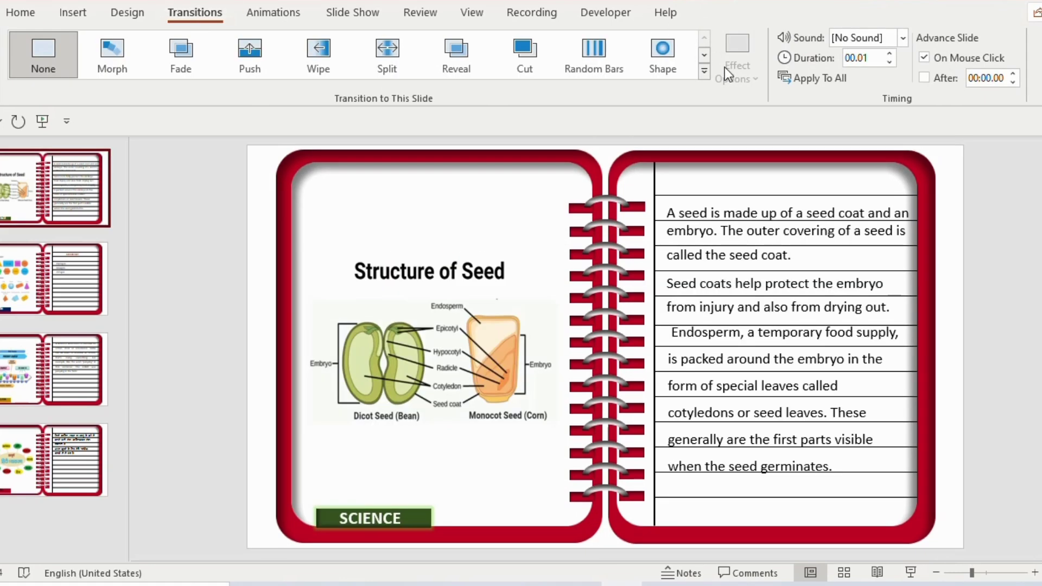
{"action": "left_click", "coordinate": [704, 70]}
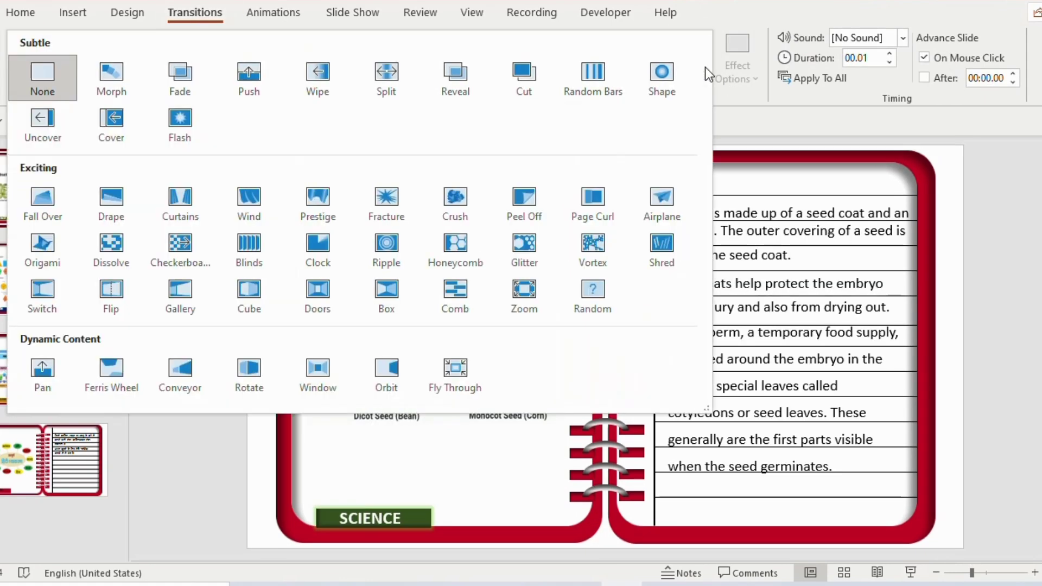
{"action": "left_click", "coordinate": [597, 205]}
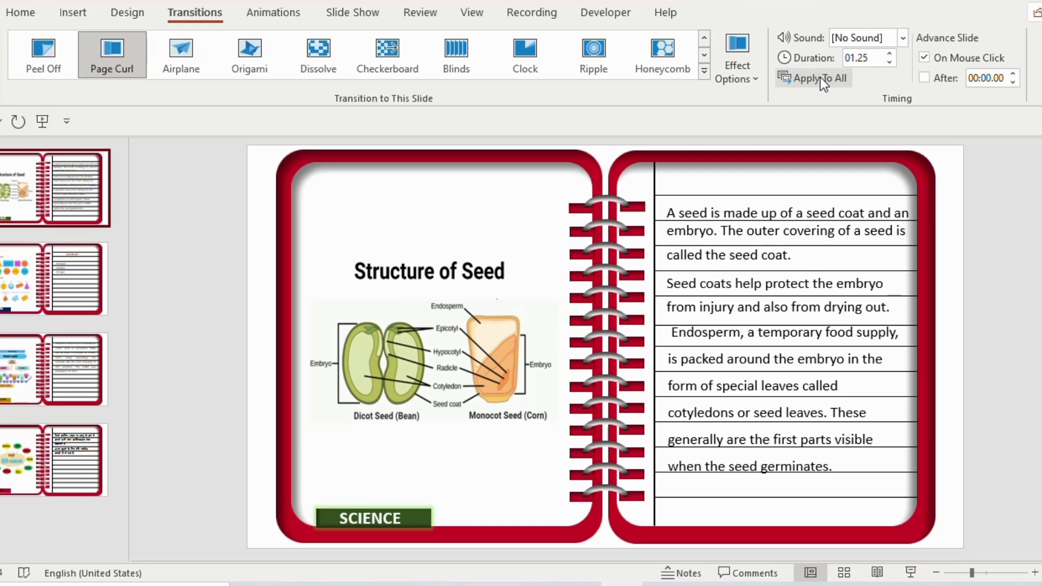
{"action": "left_click", "coordinate": [820, 77]}
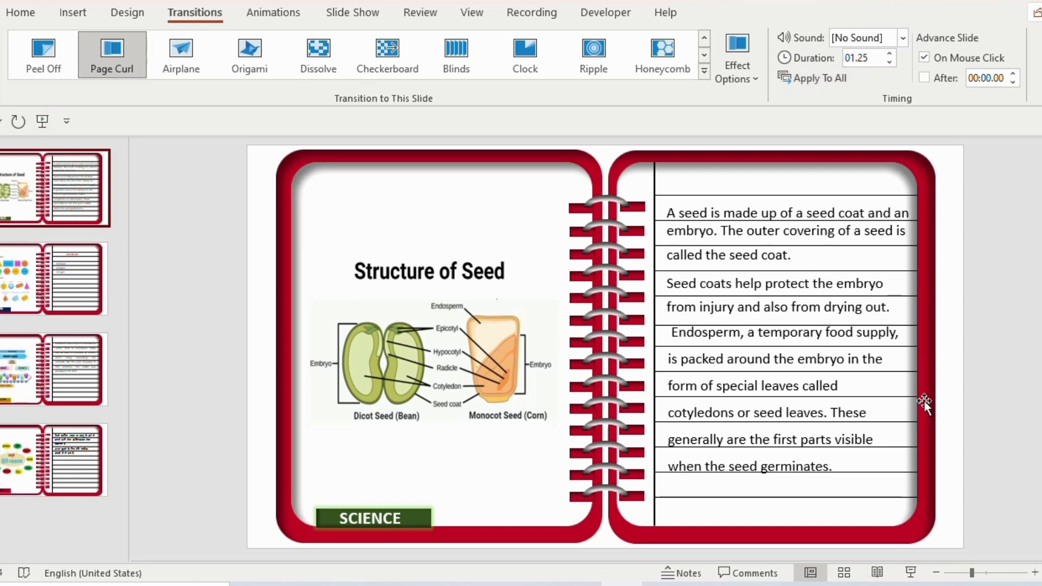